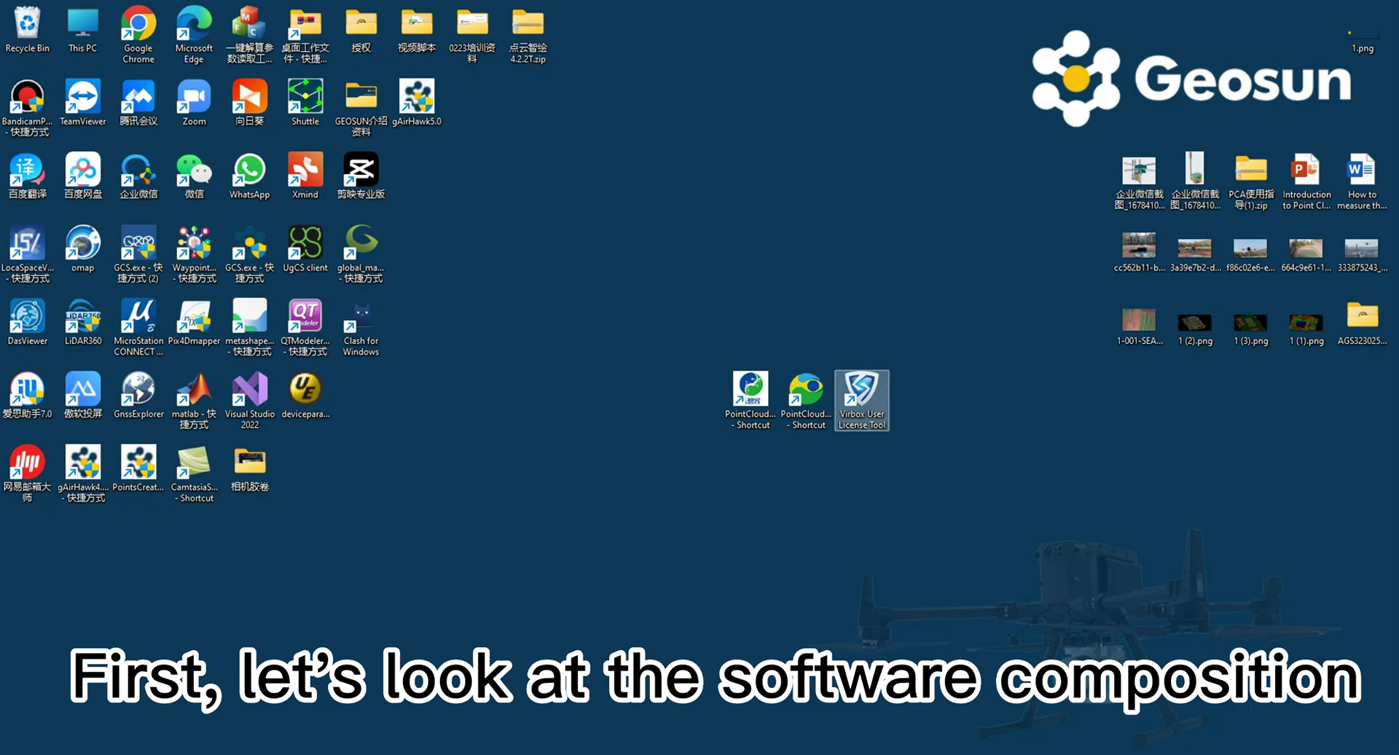
# Step: Bring up the open Virbox user tool window to look at the licensing software
pyautogui.click(751, 399)
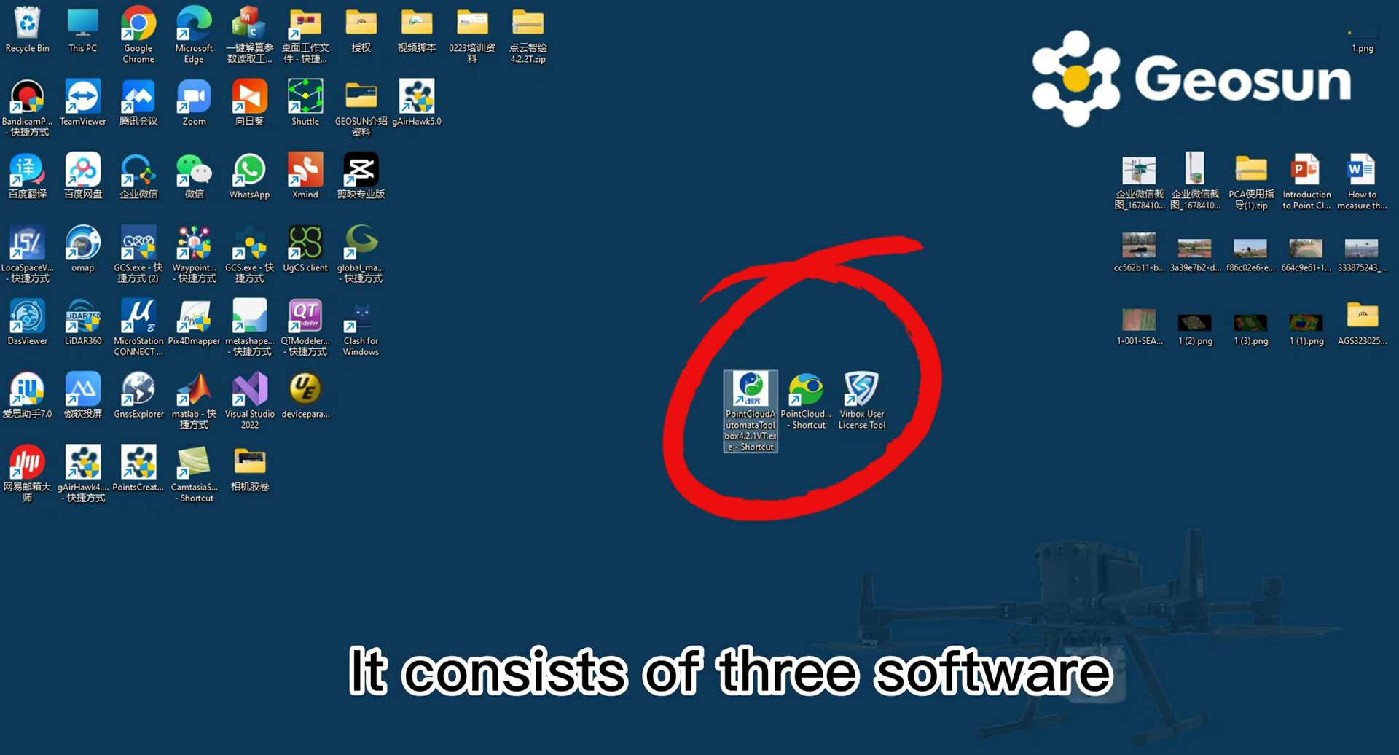
pyautogui.click(806, 400)
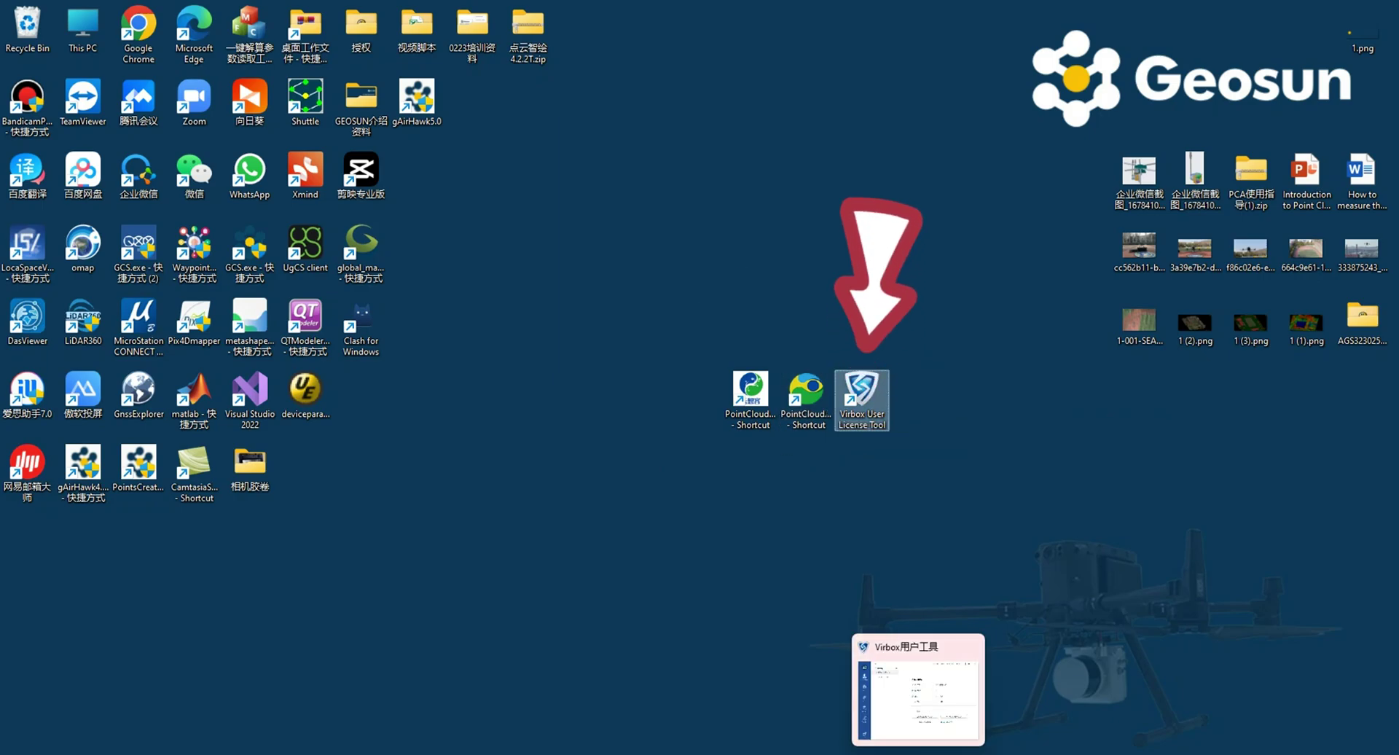
pyautogui.click(918, 700)
pyautogui.moveTo(632, 155); pyautogui.dragTo(590, 147)
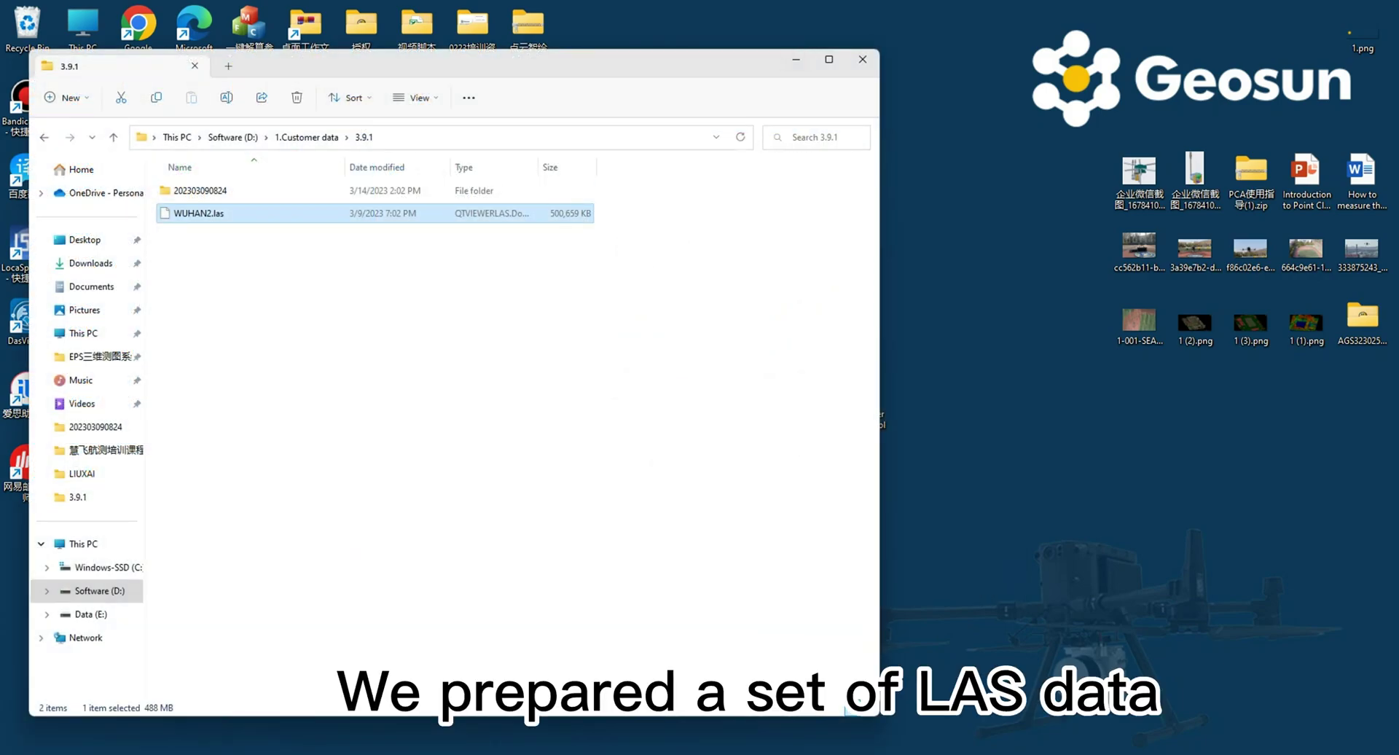
# Step: Move the 3.9.1 folder window aside and open the Point Cloud Automata Toolbox 4.2.1 from the desktop
pyautogui.moveTo(554, 64); pyautogui.dragTo(213, 70)
pyautogui.click(751, 393)
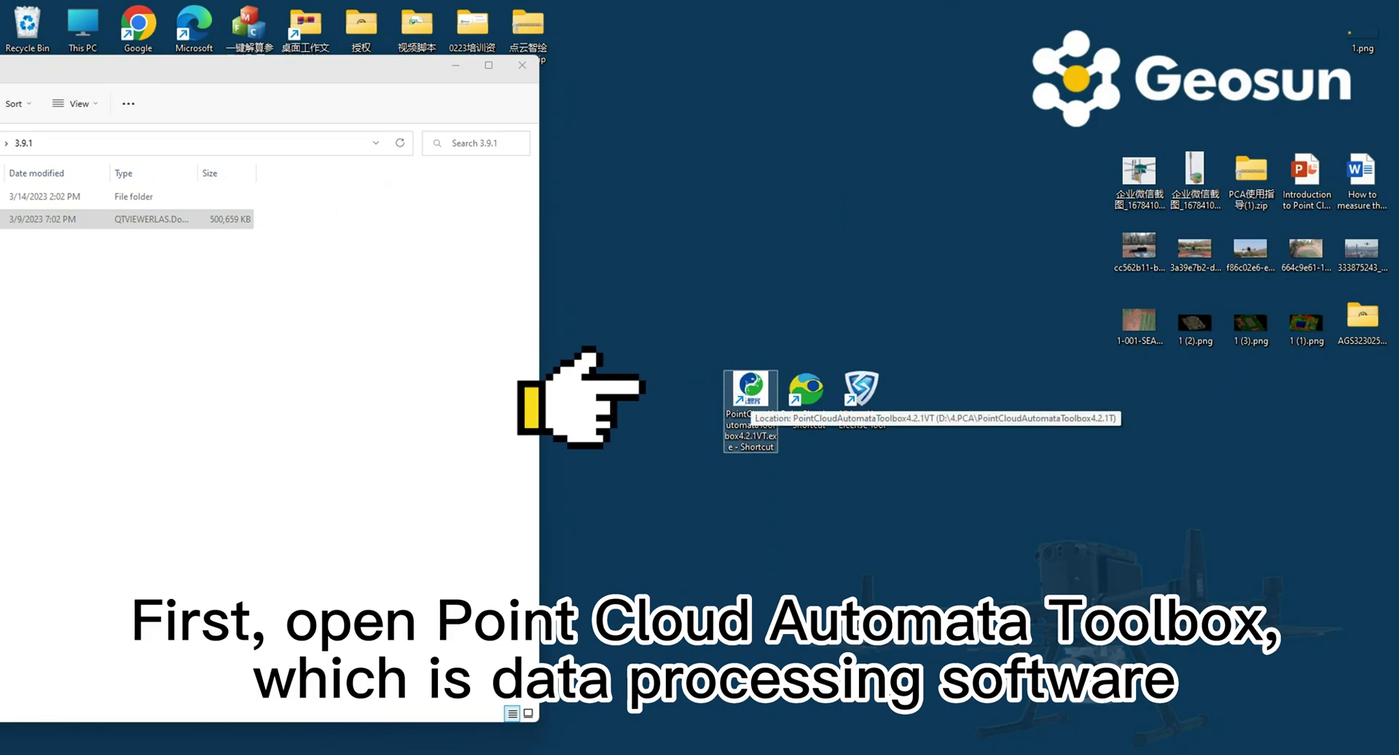
pyautogui.press('Return')
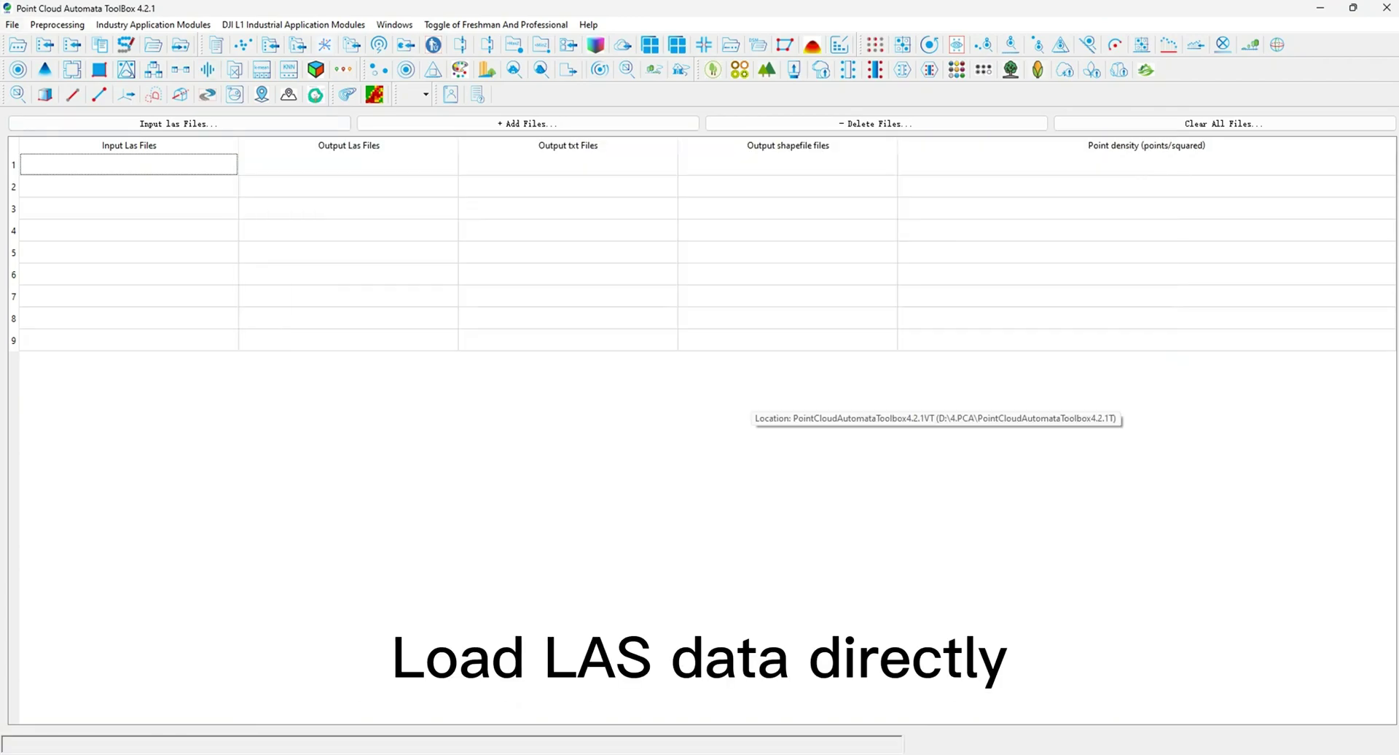
# Step: Load WUHAN2.las from the 3.9.1 folder into the toolbox's list of input LAS files
pyautogui.click(12, 24)
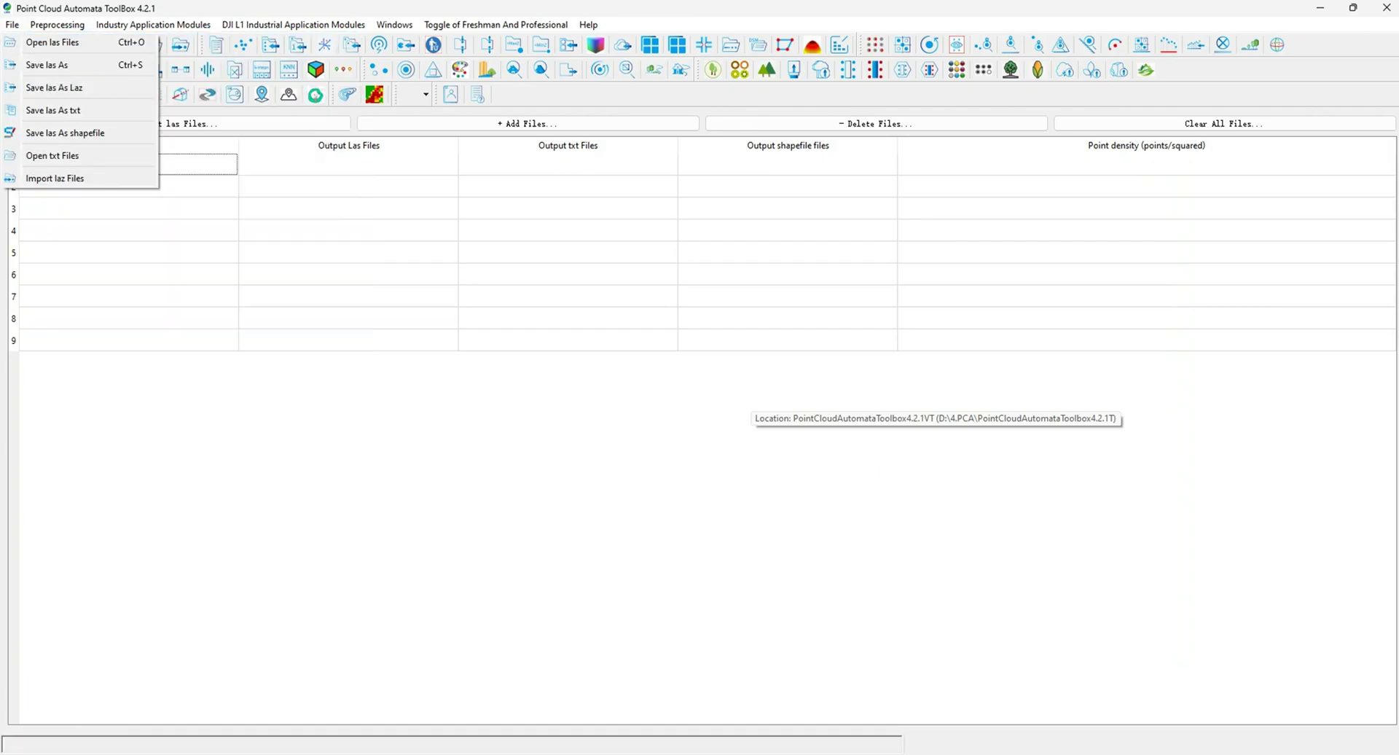
pyautogui.moveTo(57, 25)
pyautogui.press('Escape')
pyautogui.moveTo(437, 8); pyautogui.dragTo(647, 47)
pyautogui.moveTo(146, 219); pyautogui.dragTo(487, 262)
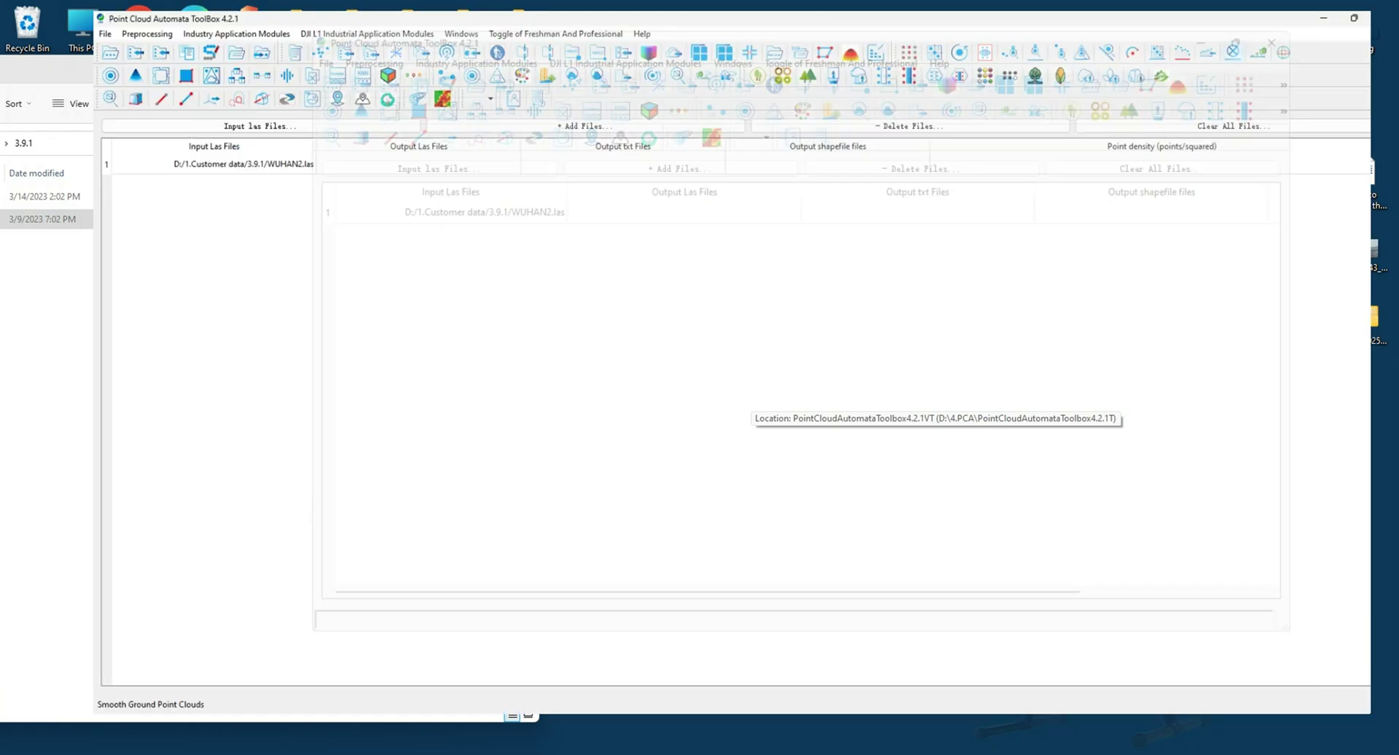
pyautogui.click(1224, 46)
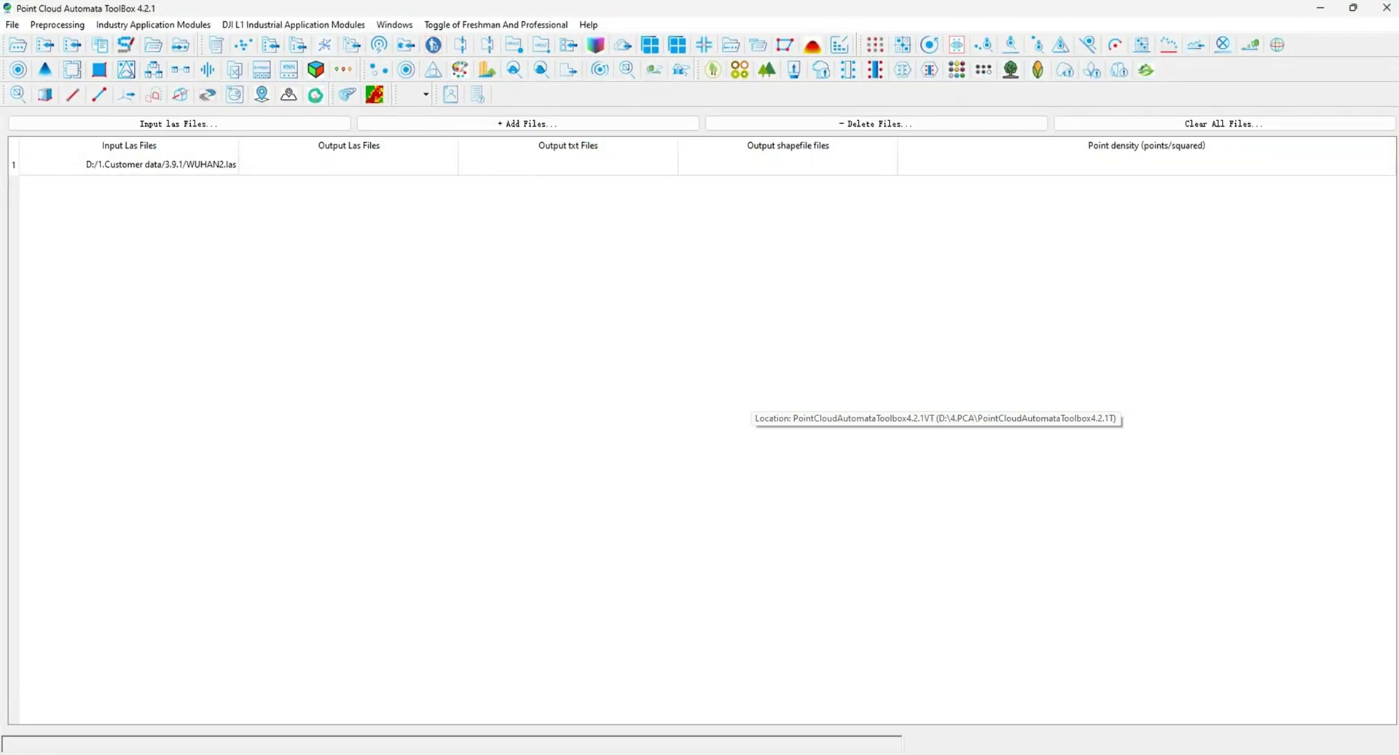
# Step: Switch the toolbox to professional mode
pyautogui.click(496, 24)
pyautogui.click(477, 65)
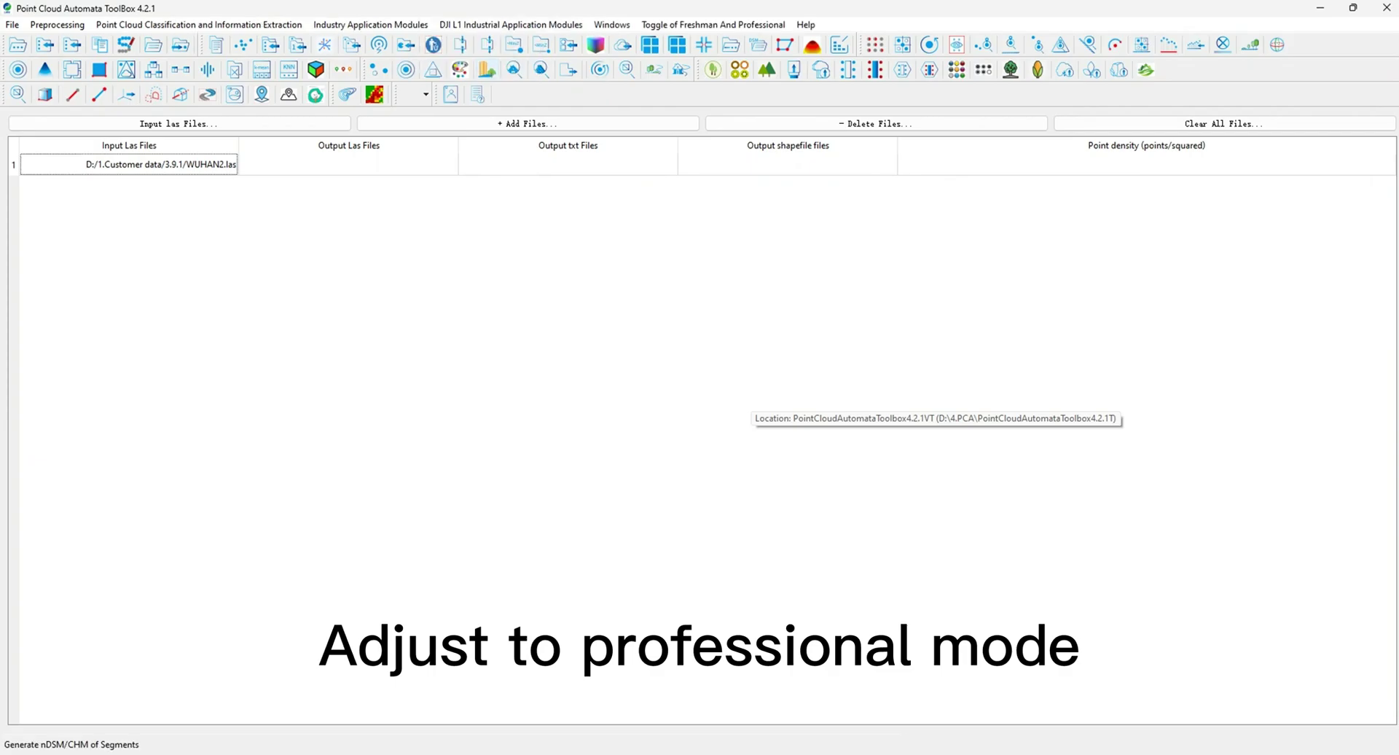
# Step: Start the DJI L1 Fully Automatic Point Cloud Classification For Clivose Area with the Hill scene type and no parameter
pyautogui.click(511, 25)
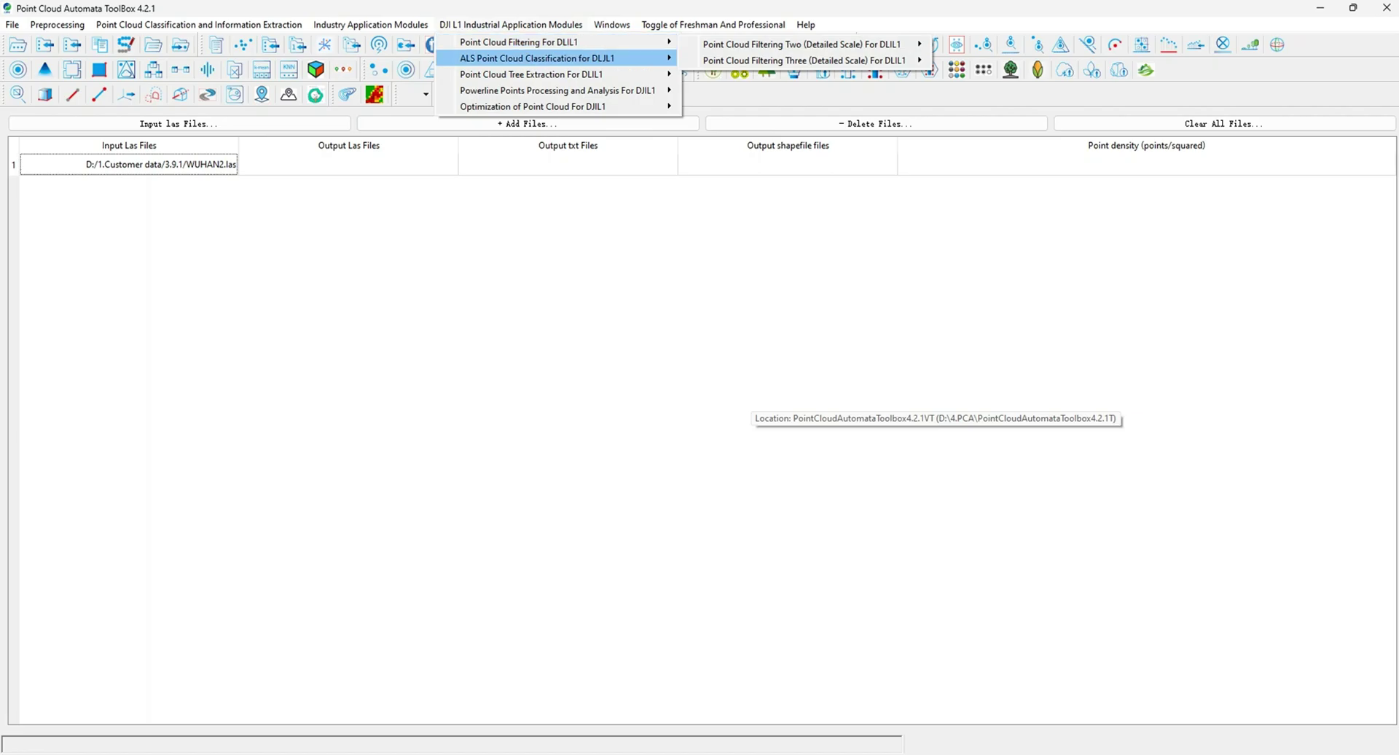
pyautogui.moveTo(537, 58)
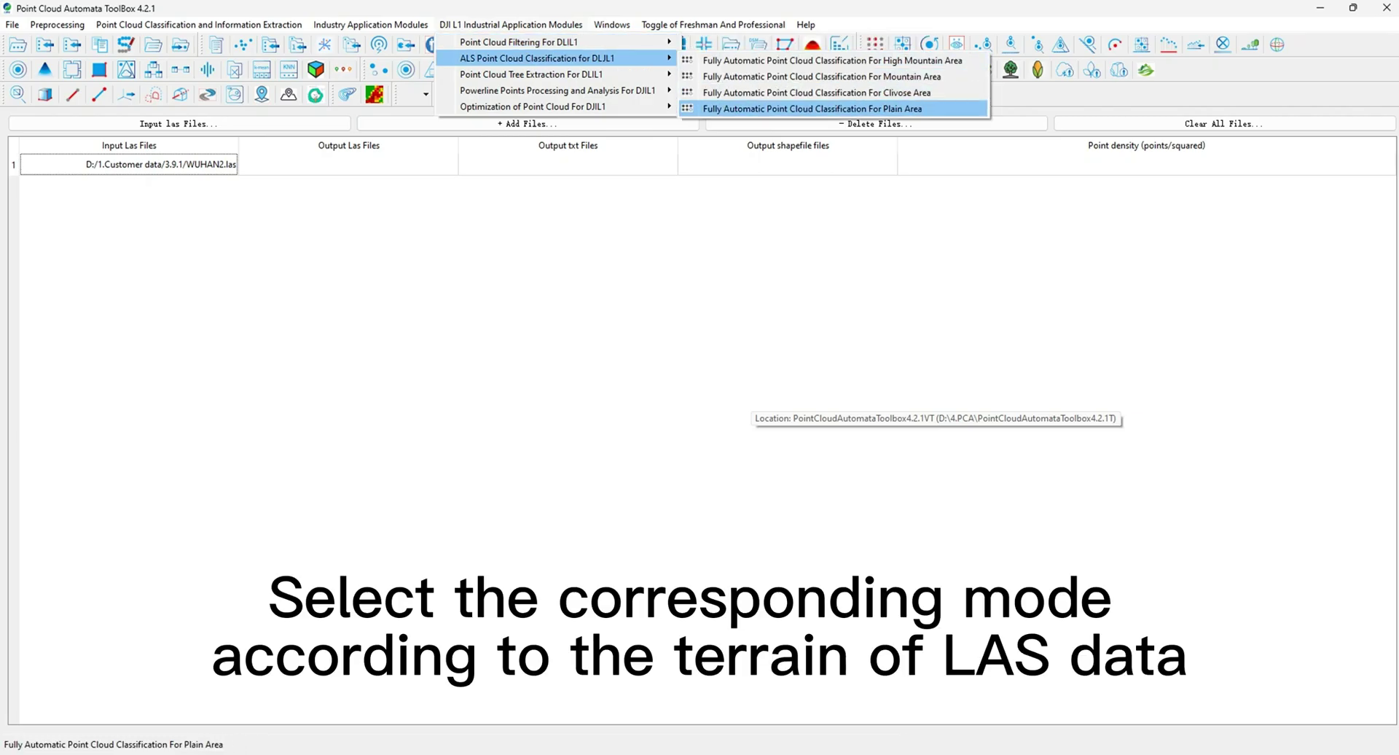
pyautogui.press('Up')
pyautogui.press('Up')
pyautogui.press('Up')
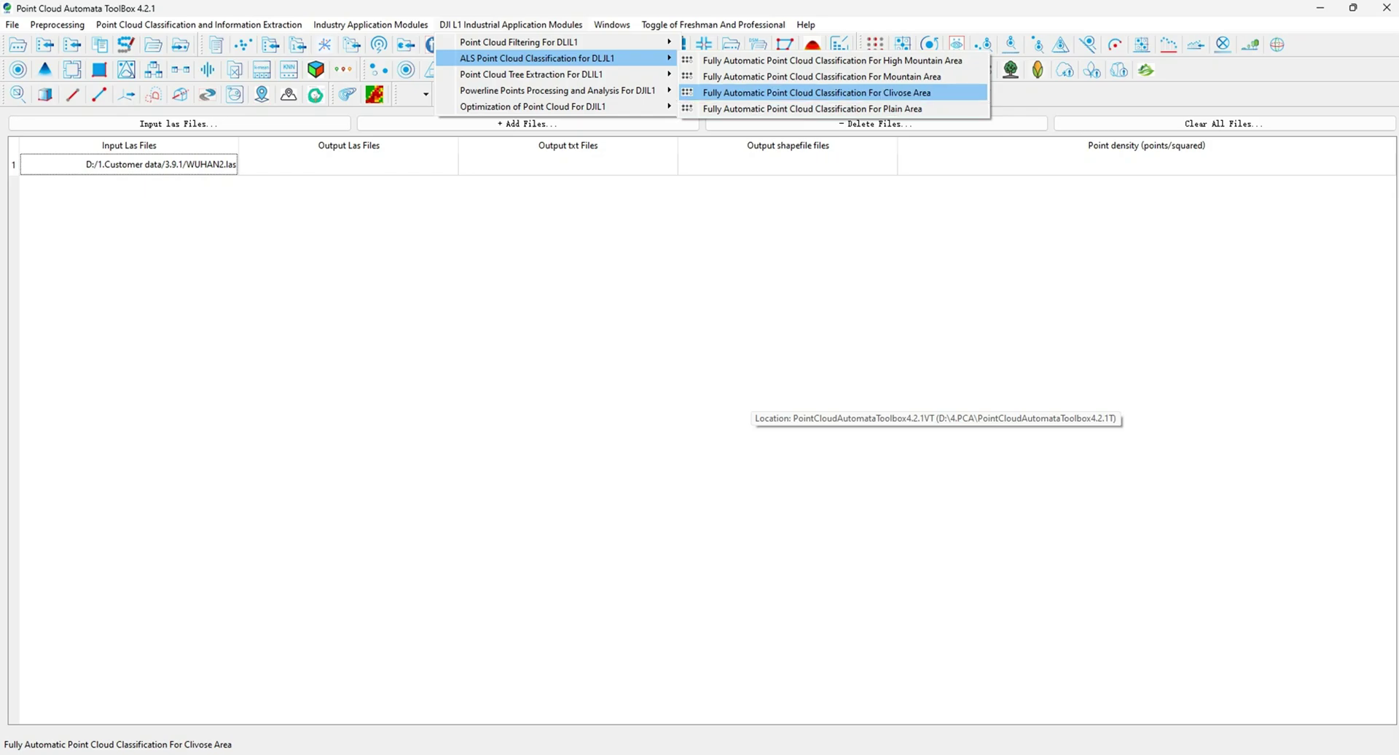
pyautogui.press('Down')
pyautogui.press('Down')
pyautogui.press('Down')
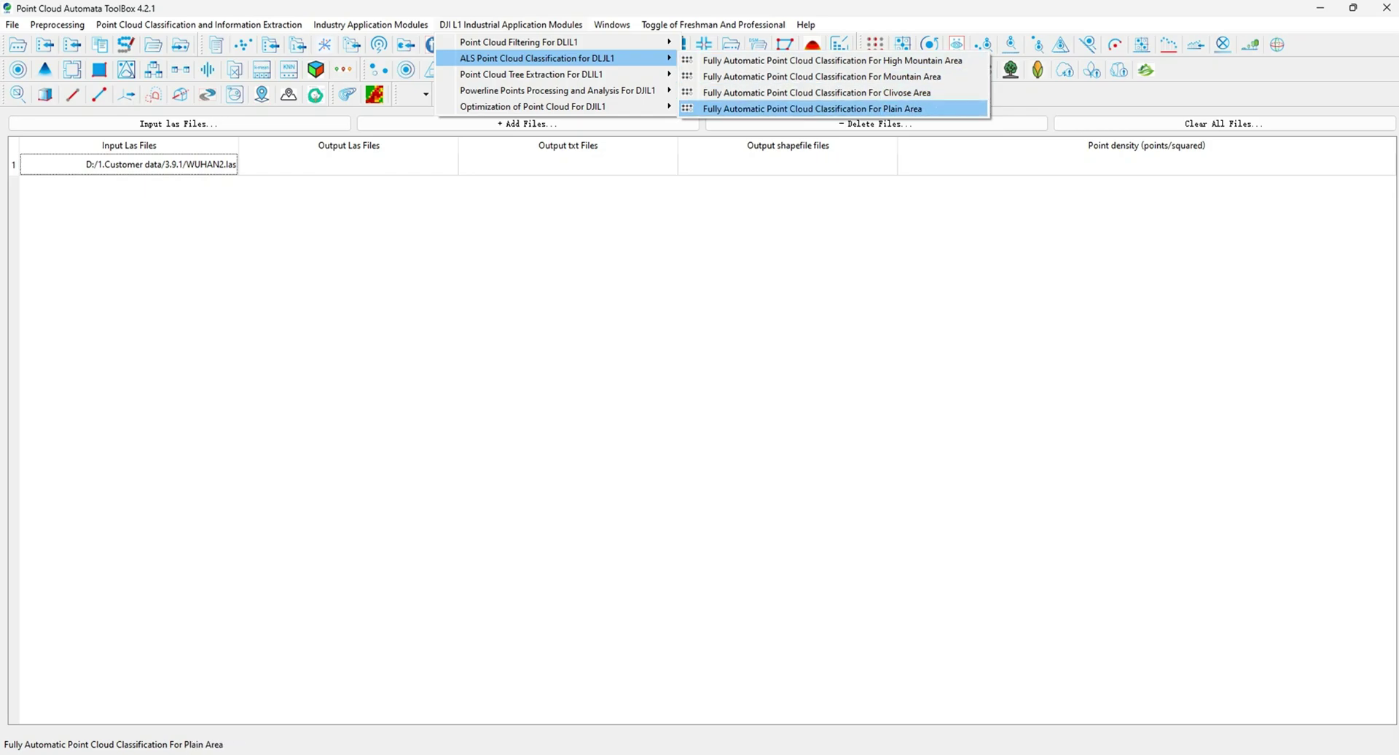
pyautogui.press('Up')
pyautogui.press('Return')
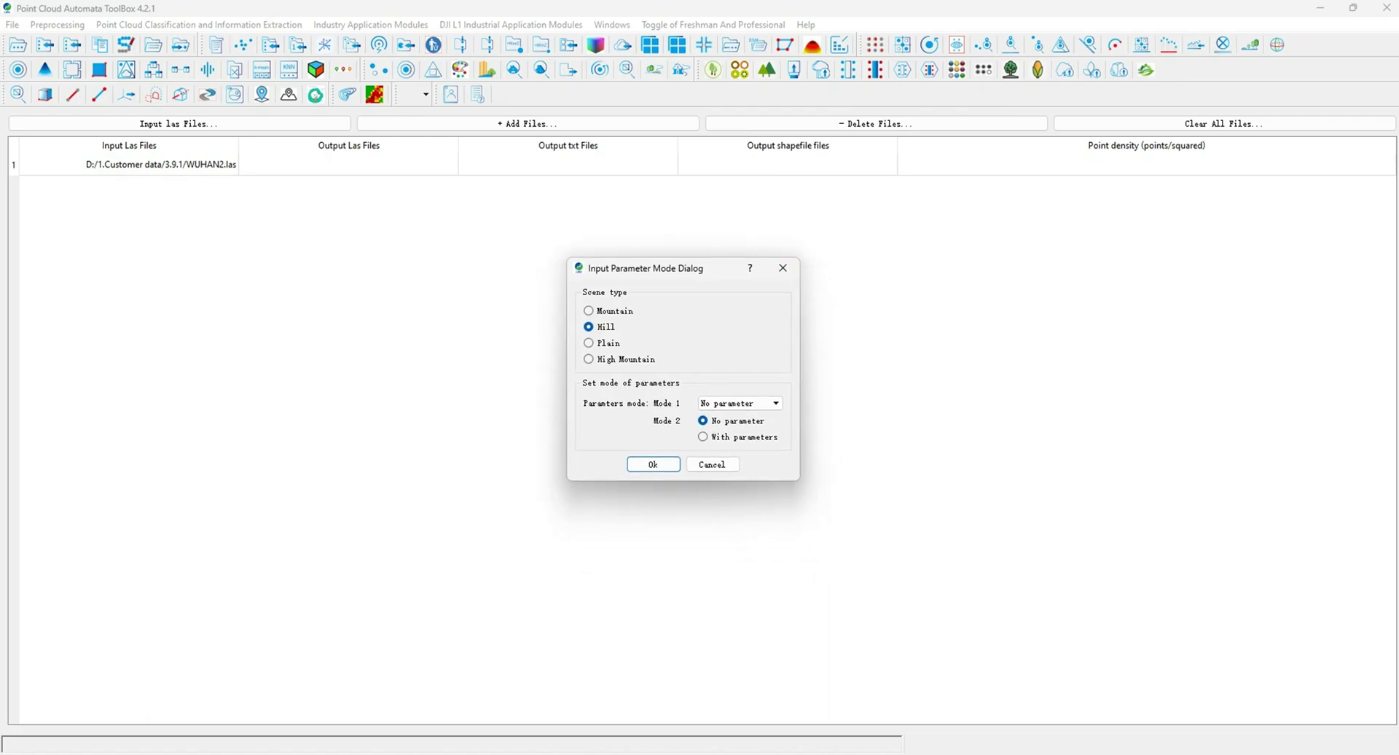
pyautogui.press('Return')
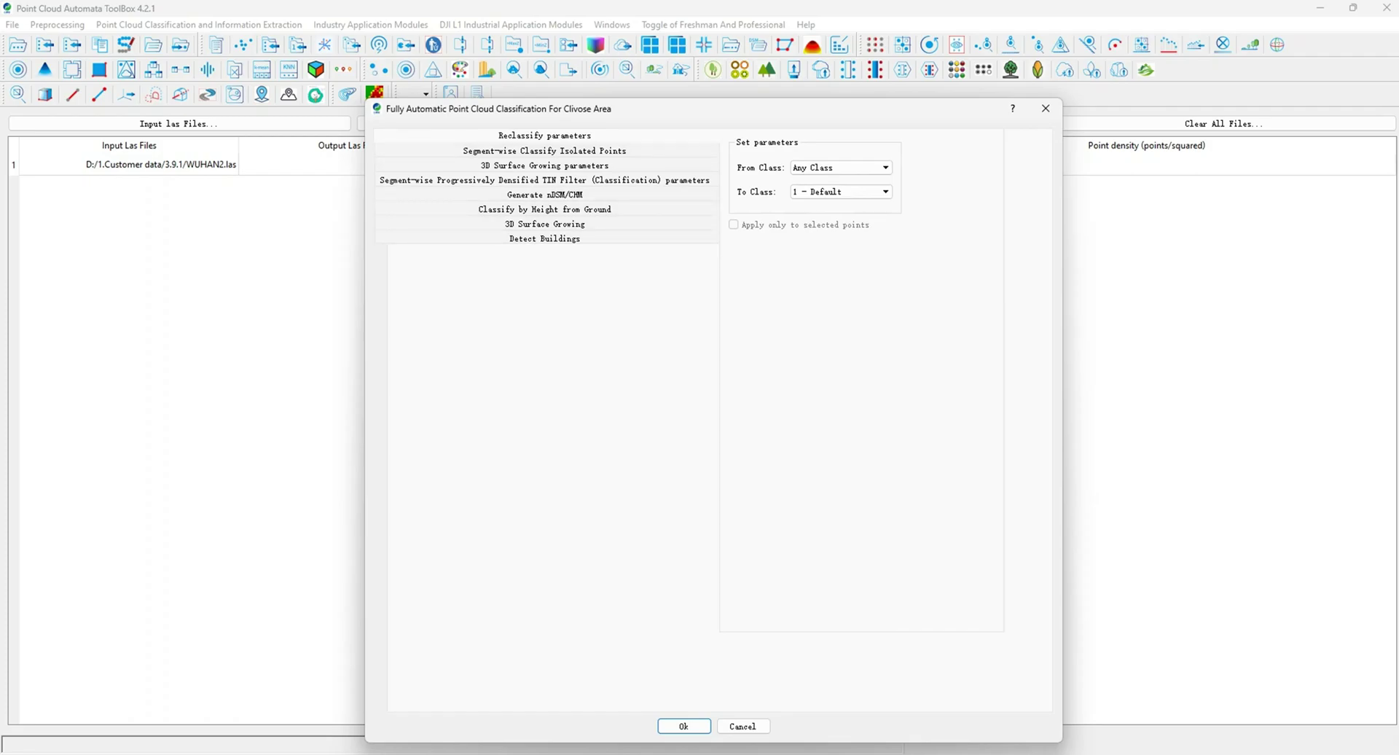
# Step: Review the classification parameter pages through Detect Buildings, run the classification with the preset values, and dismiss the completion message
pyautogui.press('Down')
pyautogui.press('Down')
pyautogui.press('Down')
pyautogui.press('Down')
pyautogui.press('Down')
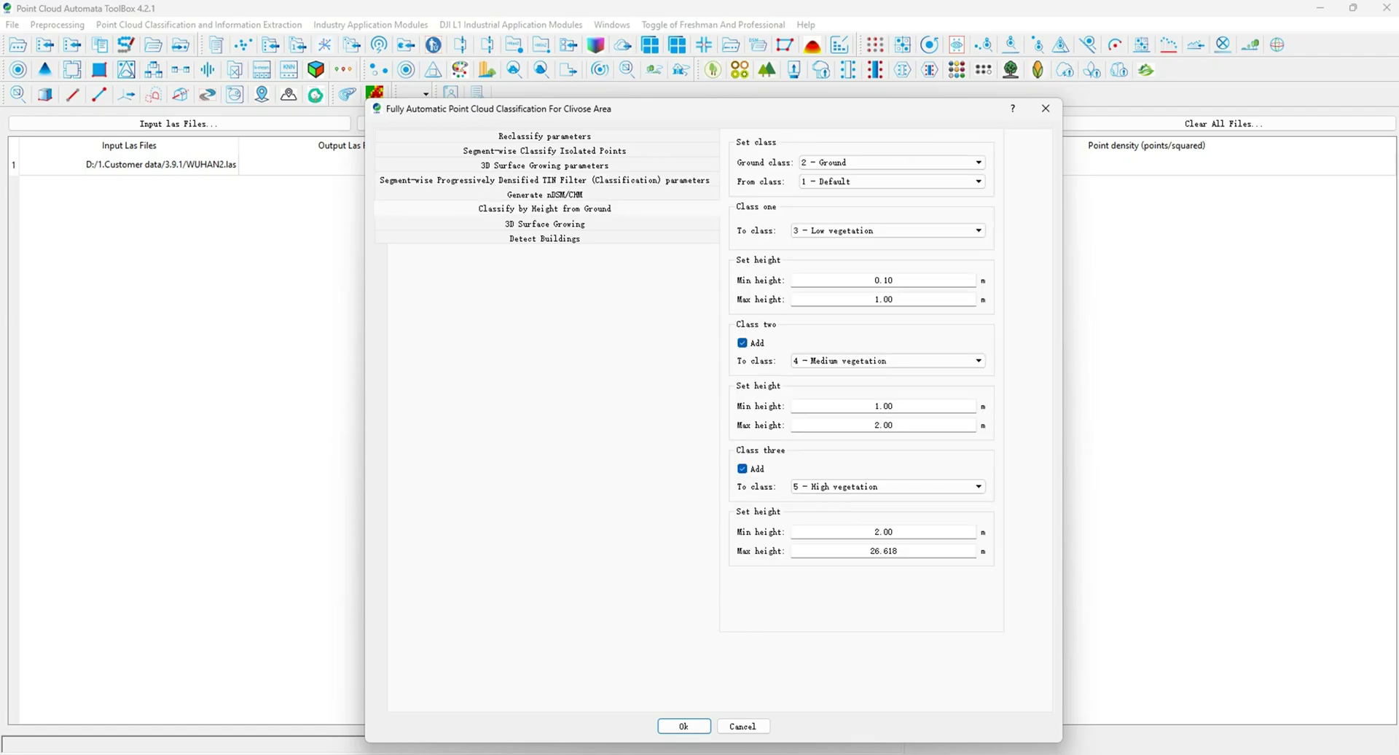
pyautogui.press('Down')
pyautogui.press('Down')
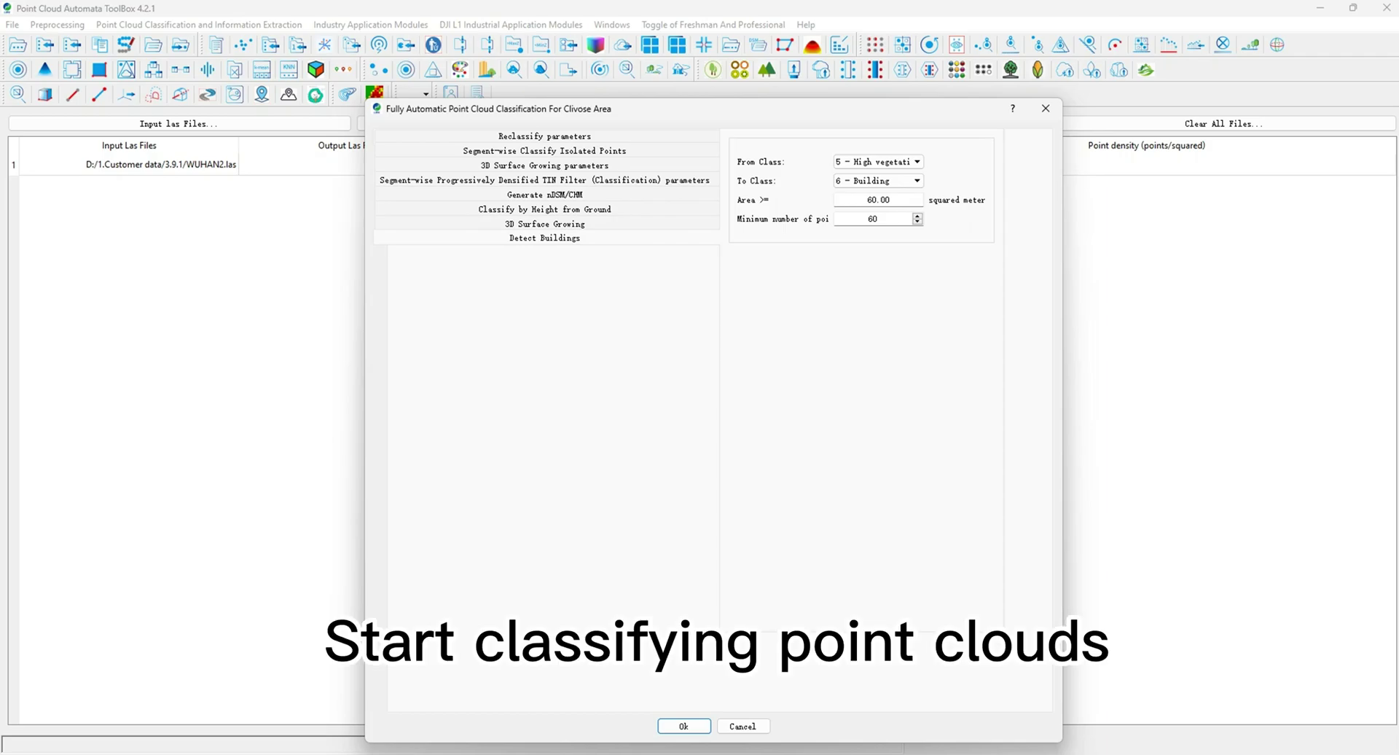
pyautogui.press('Return')
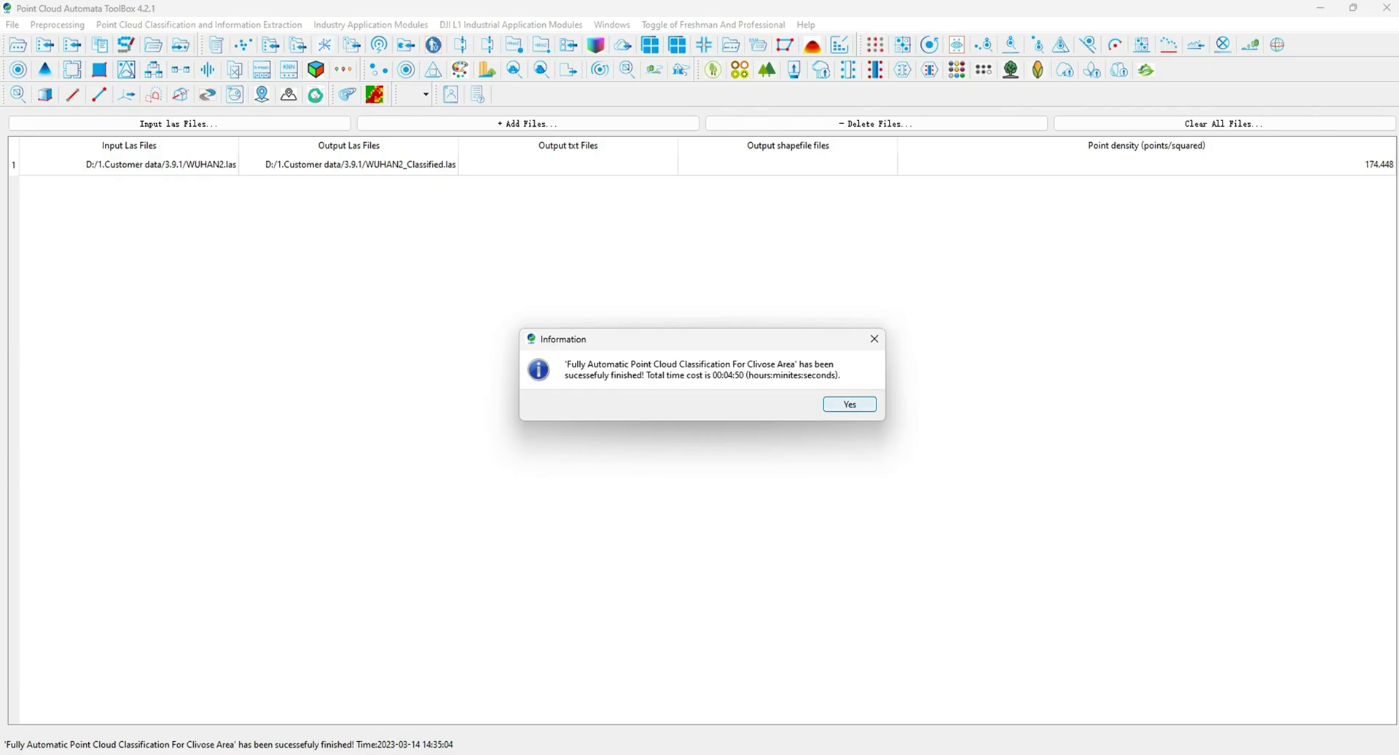
pyautogui.press('Return')
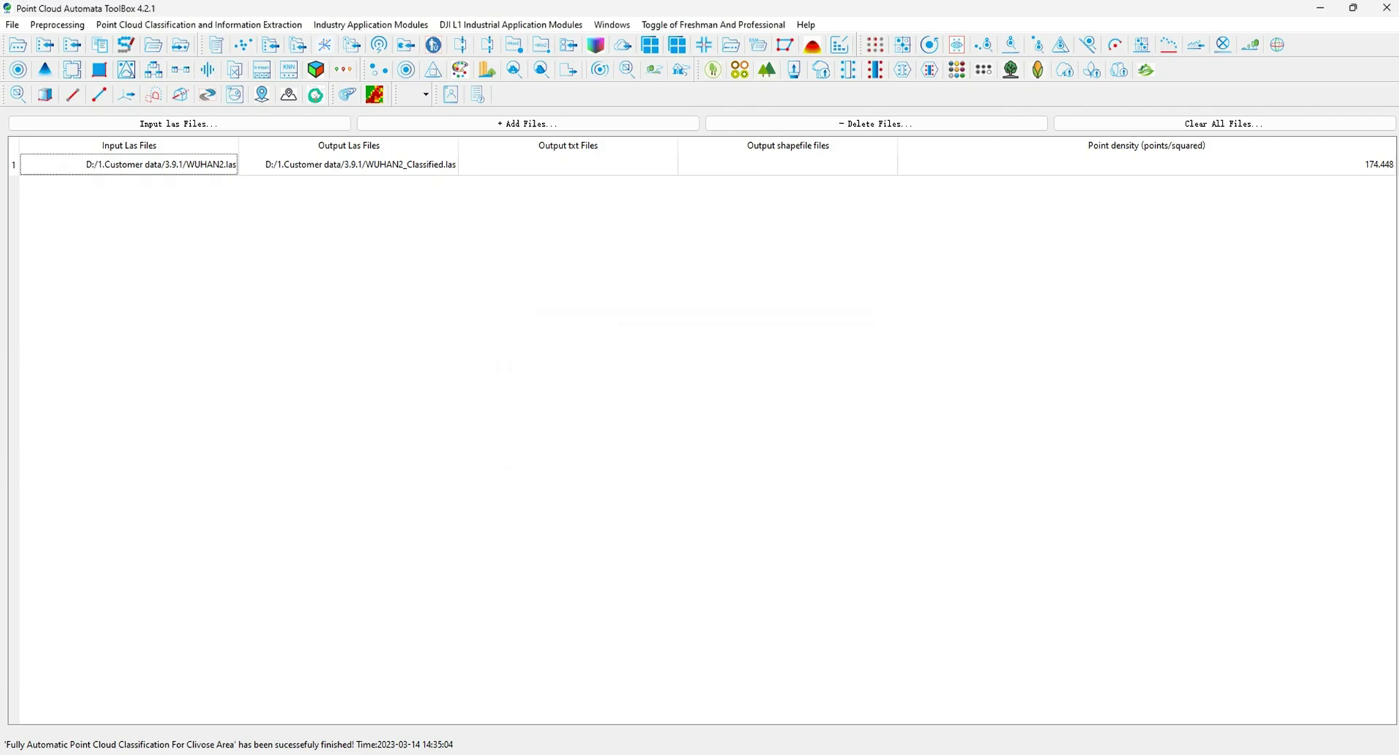
# Step: Locate the classified output file WUHAN2_Classified.las in the 3.9.1 folder
pyautogui.click(348, 165)
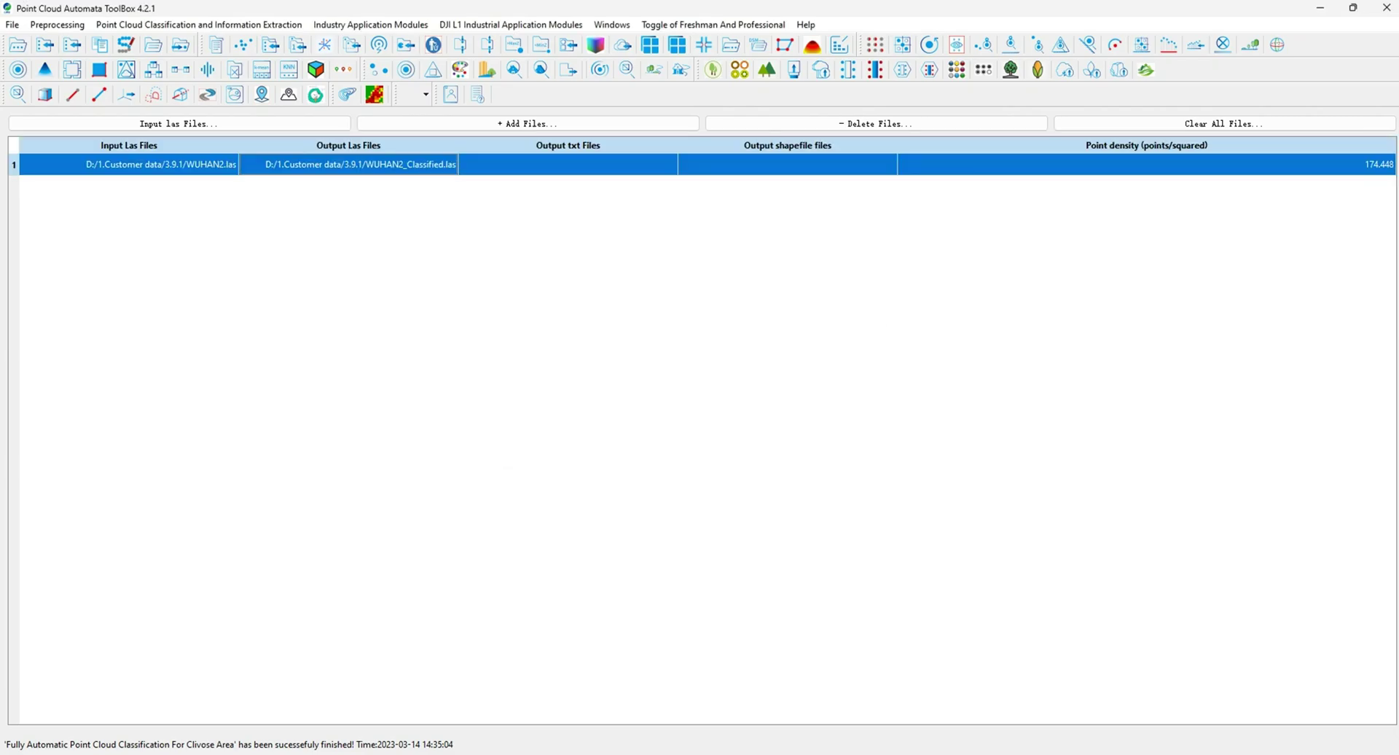
pyautogui.hotkey('alt', 'Tab')
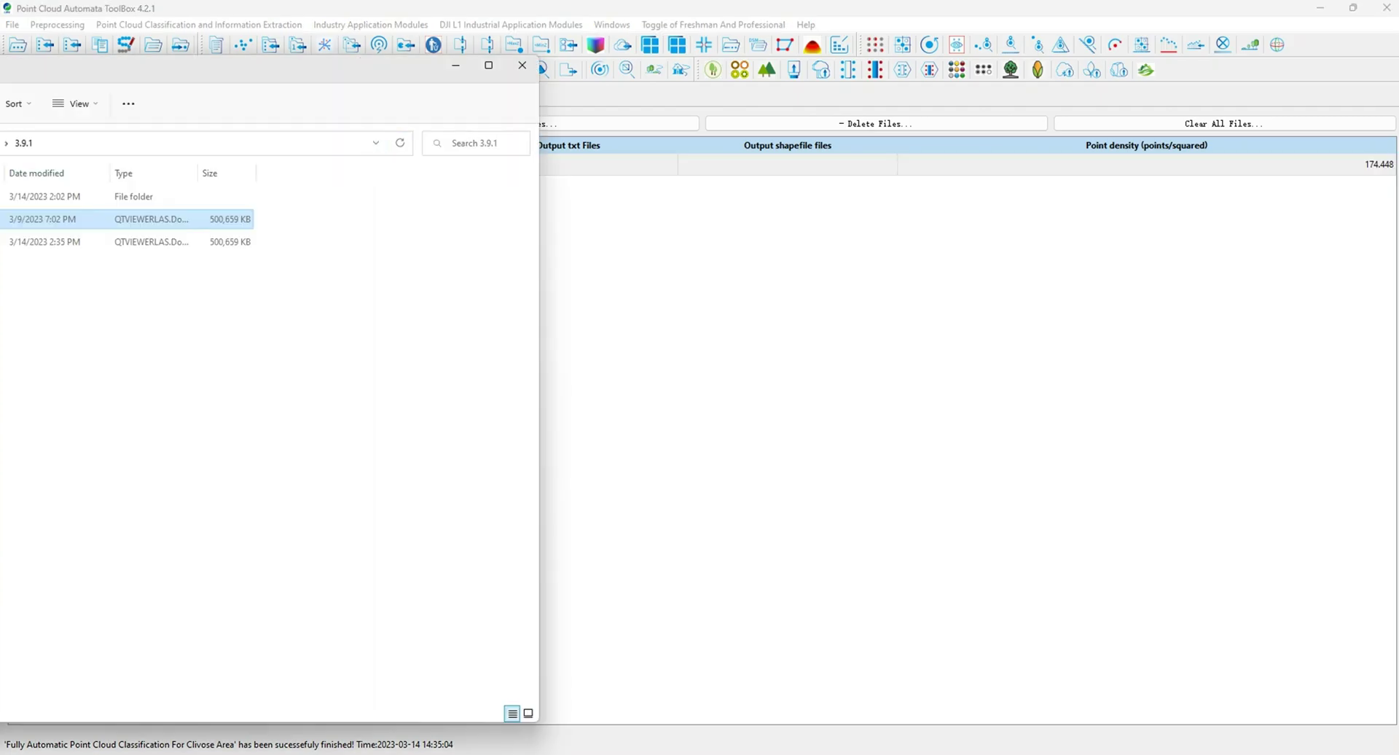
pyautogui.moveTo(374, 70); pyautogui.dragTo(818, 94)
pyautogui.click(608, 342)
pyautogui.click(481, 266)
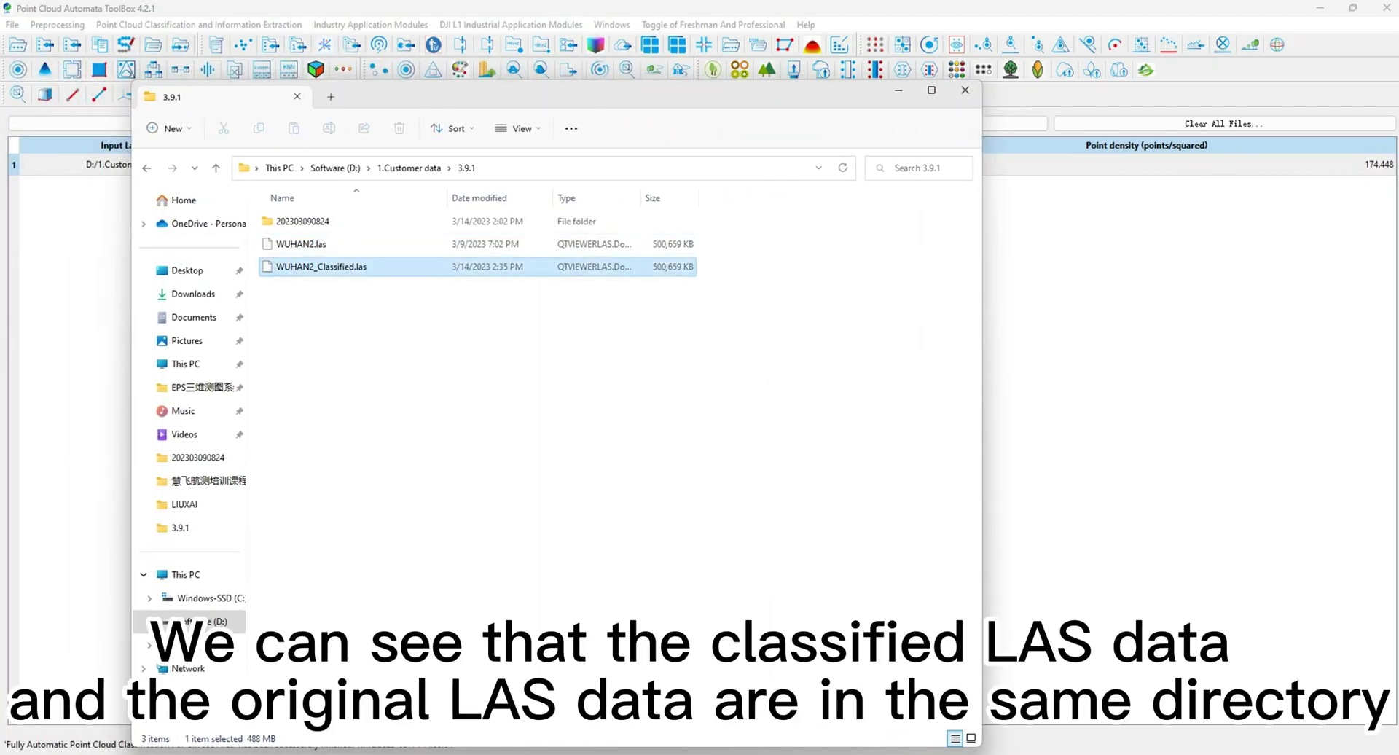
# Step: Minimize the toolbox, move the folder window aside and open the Point Cloud Automata Viewer 4.2.1
pyautogui.click(1320, 8)
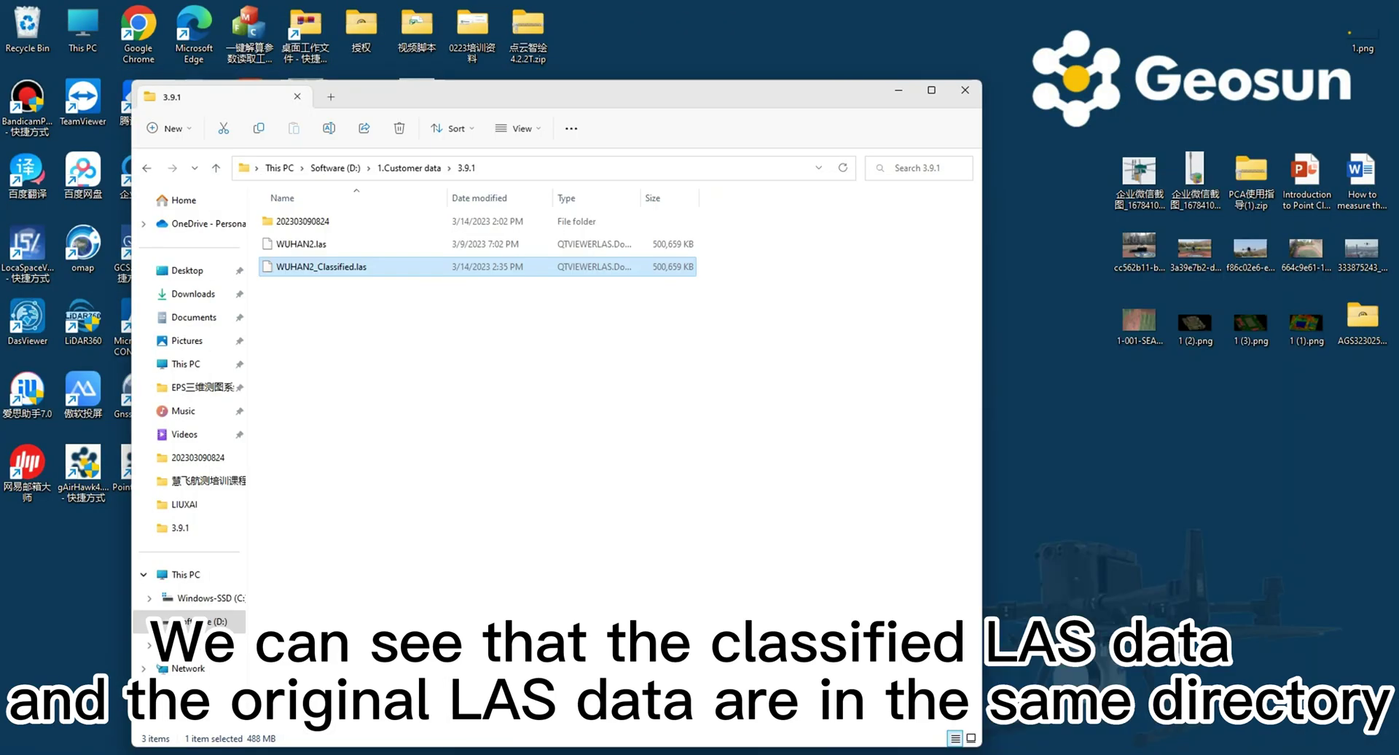
pyautogui.moveTo(729, 94); pyautogui.dragTo(431, 91)
pyautogui.doubleClick(806, 396)
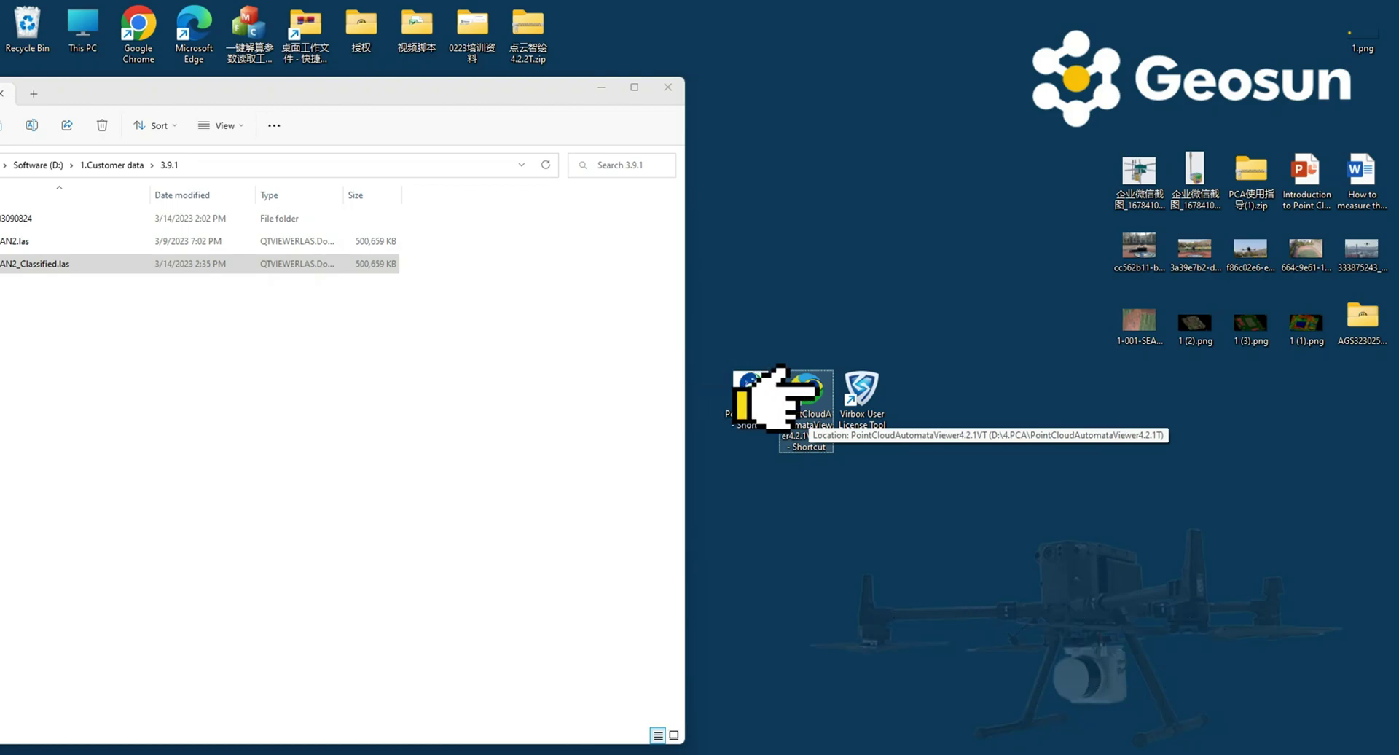
pyautogui.doubleClick(807, 410)
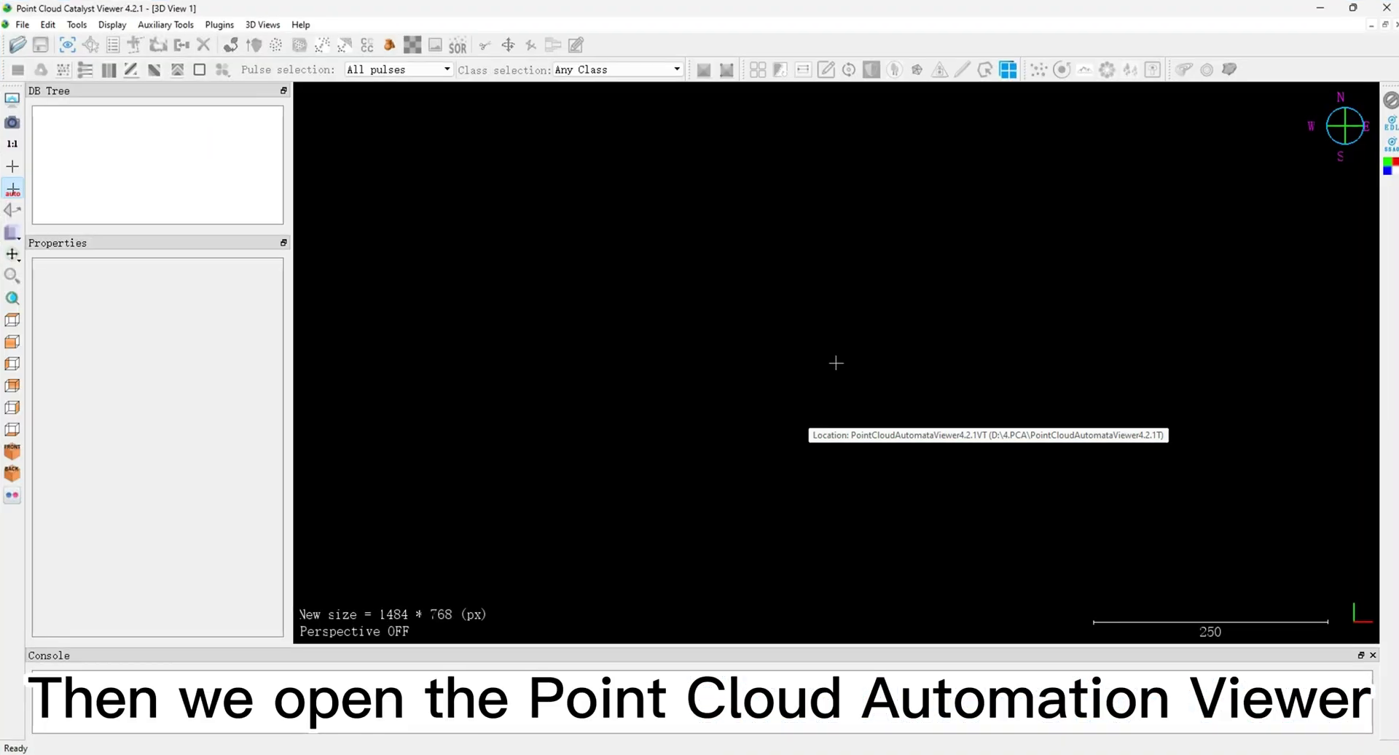
# Step: Load WUHAN2_Classified.las into the viewer without pyramid conversion, apply the preset LAS fields, and maximize the viewer
pyautogui.moveTo(244, 9); pyautogui.dragTo(534, 57)
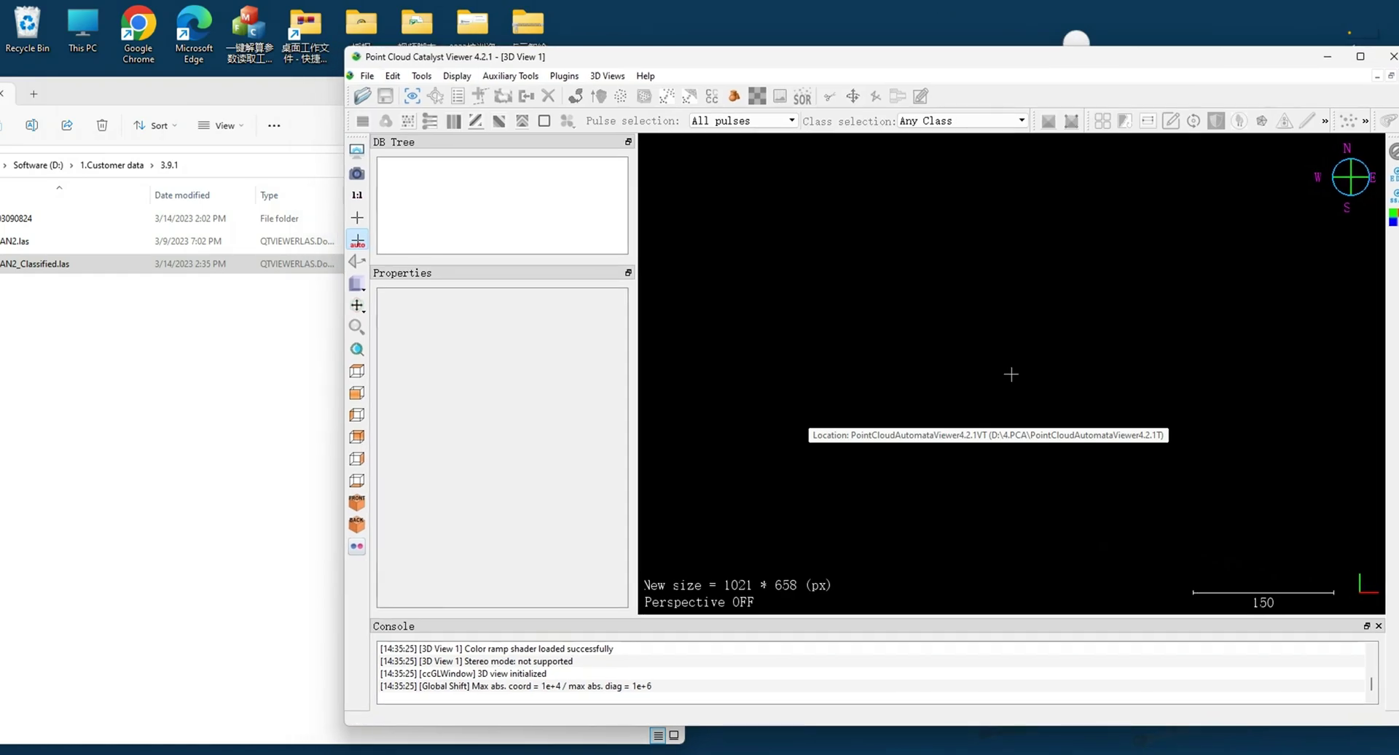
pyautogui.moveTo(277, 94); pyautogui.dragTo(385, 95)
pyautogui.moveTo(1011, 374); pyautogui.dragTo(1014, 374)
pyautogui.click(710, 89)
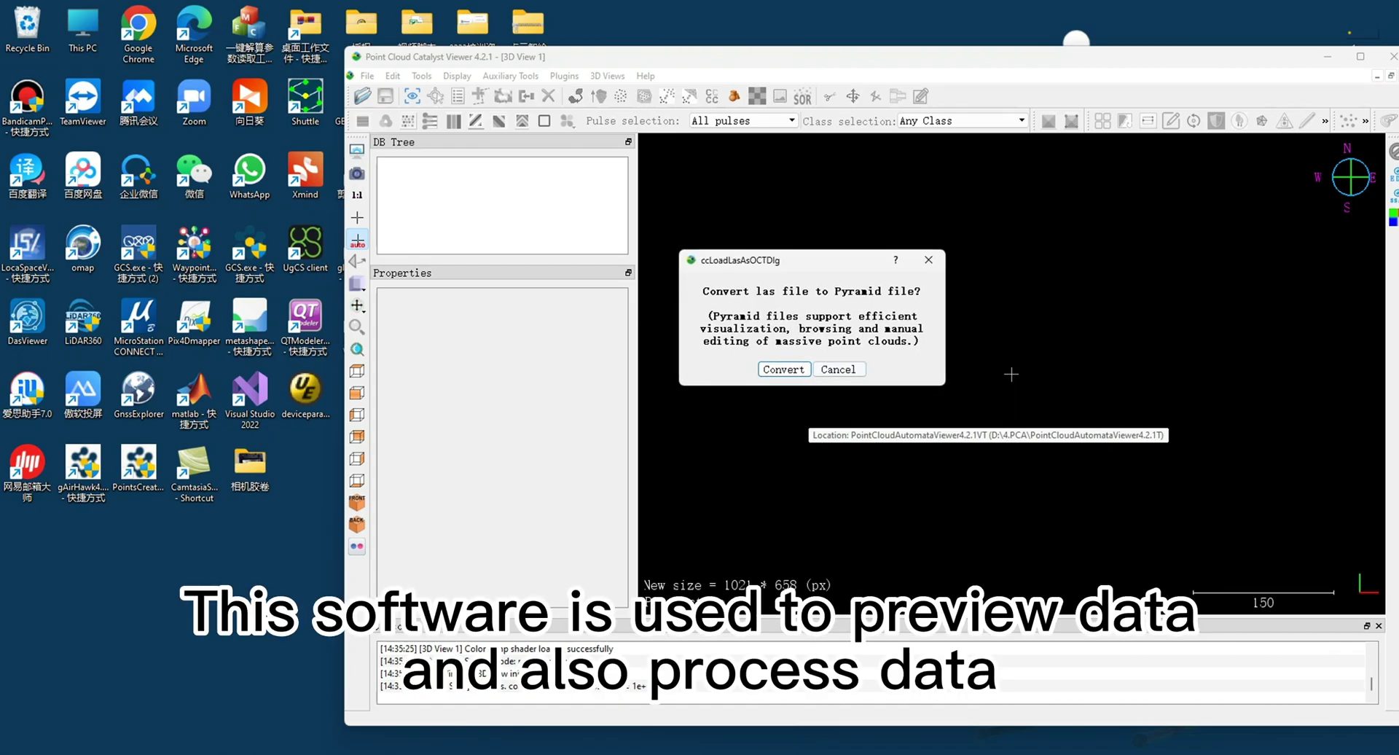
pyautogui.click(839, 369)
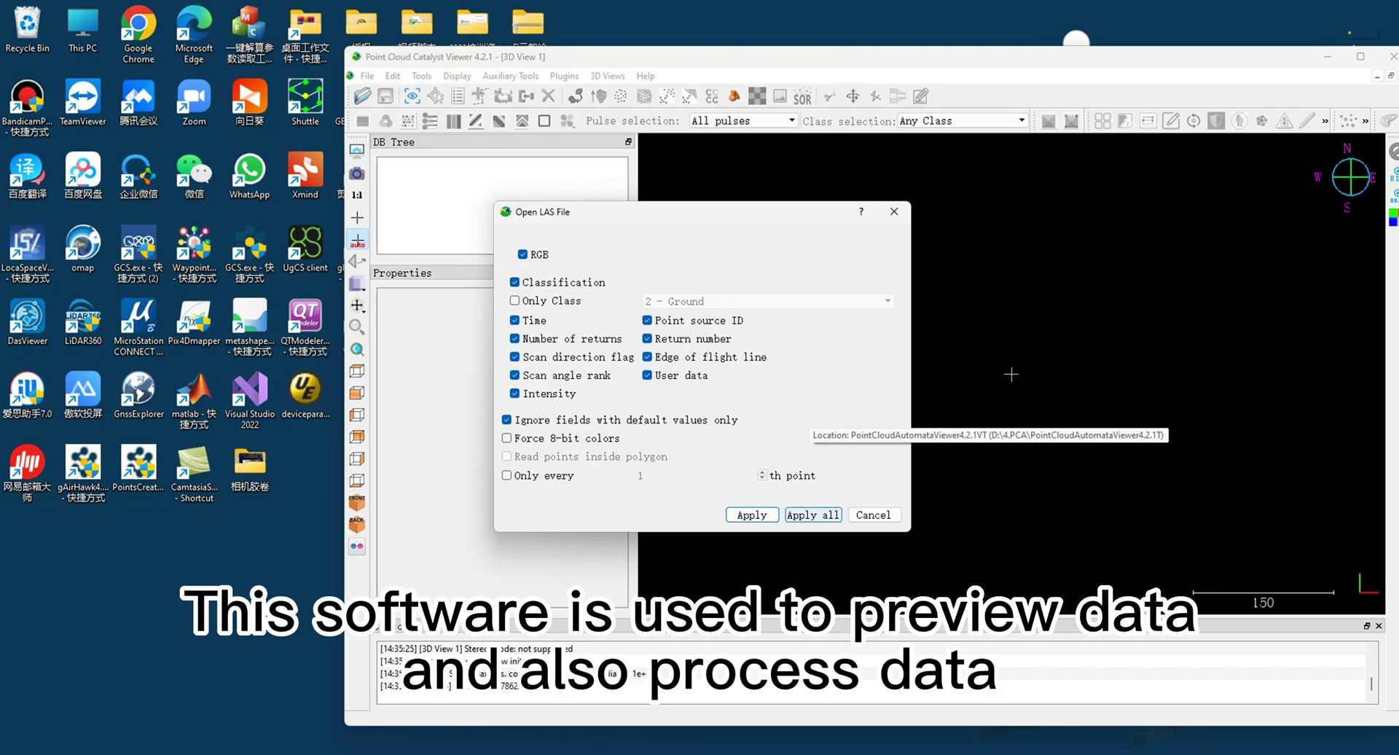
pyautogui.press('Return')
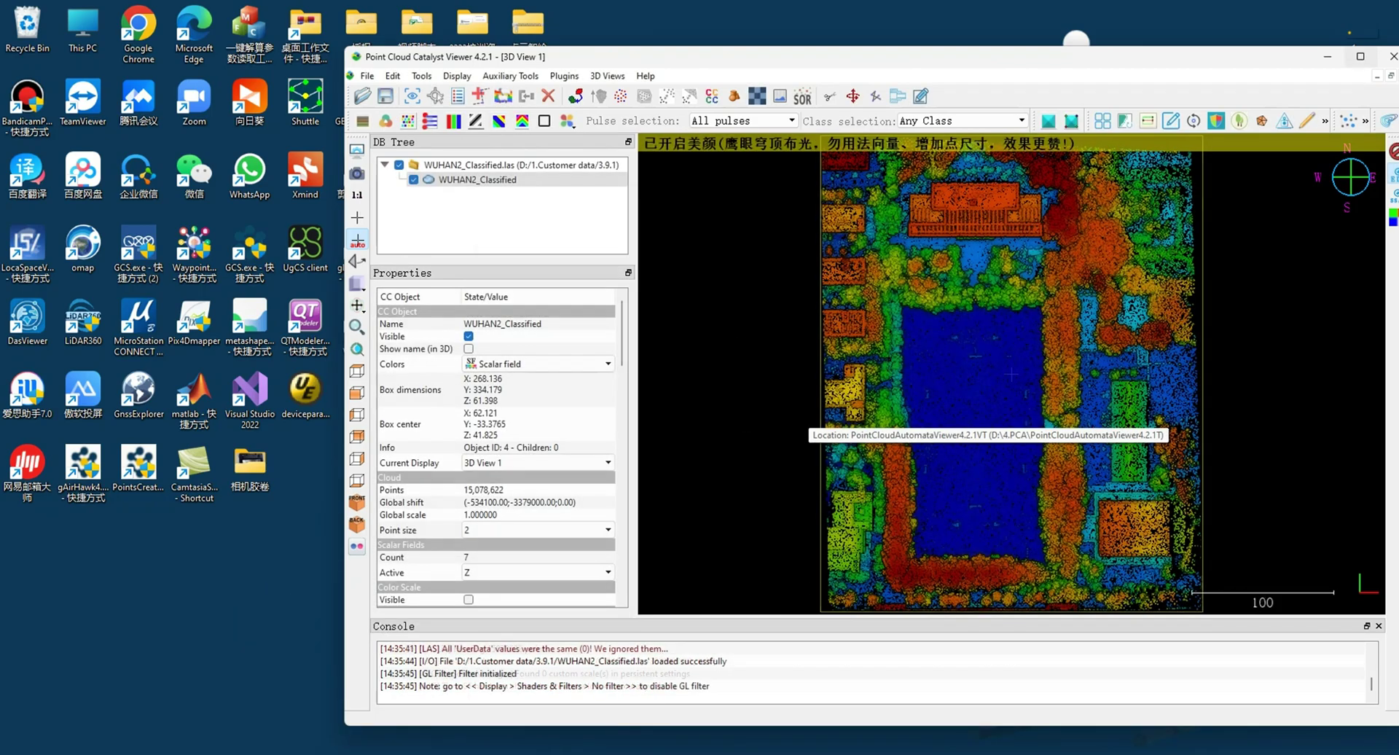
pyautogui.press('super+Up')
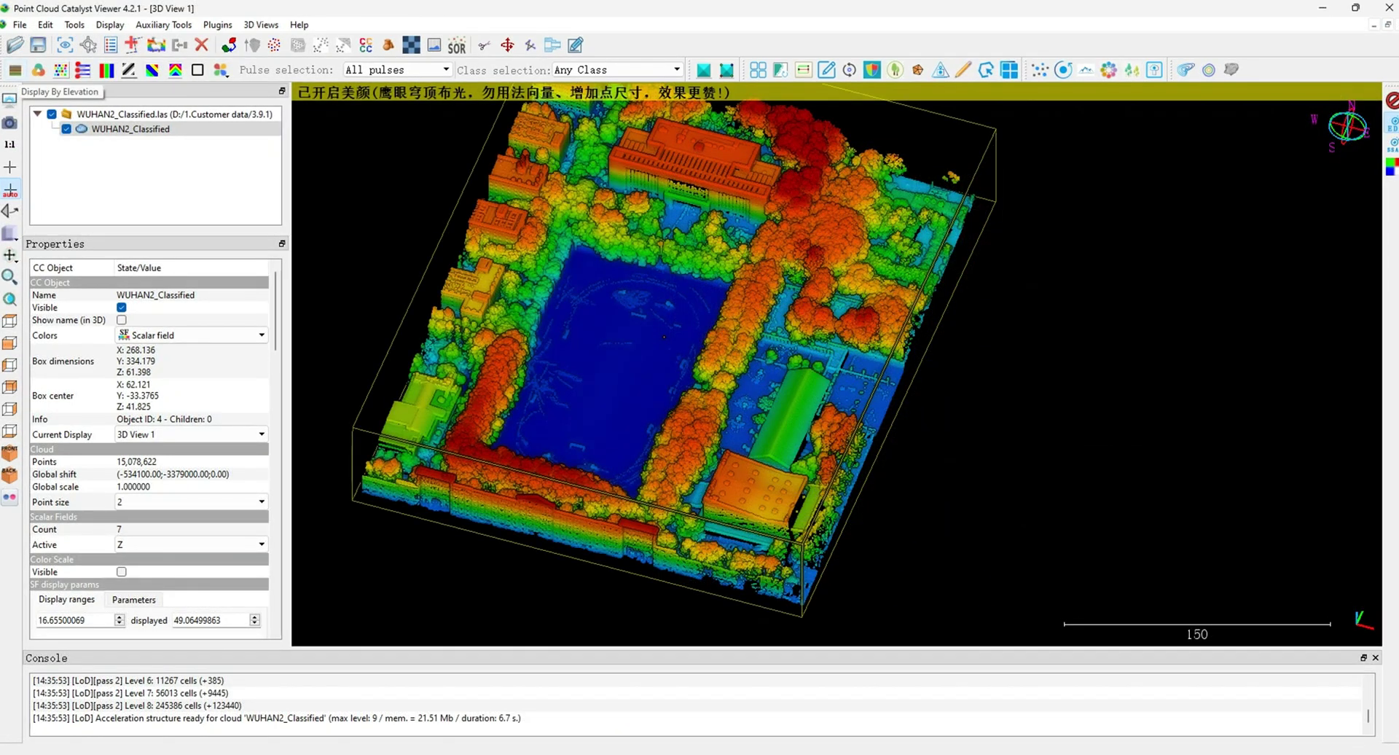
# Step: Render the classified point cloud by elevation with a different colour mapping scheme
pyautogui.click(15, 69)
pyautogui.moveTo(699, 337); pyautogui.dragTo(243, 104)
pyautogui.click(271, 132)
pyautogui.click(268, 156)
pyautogui.click(227, 154)
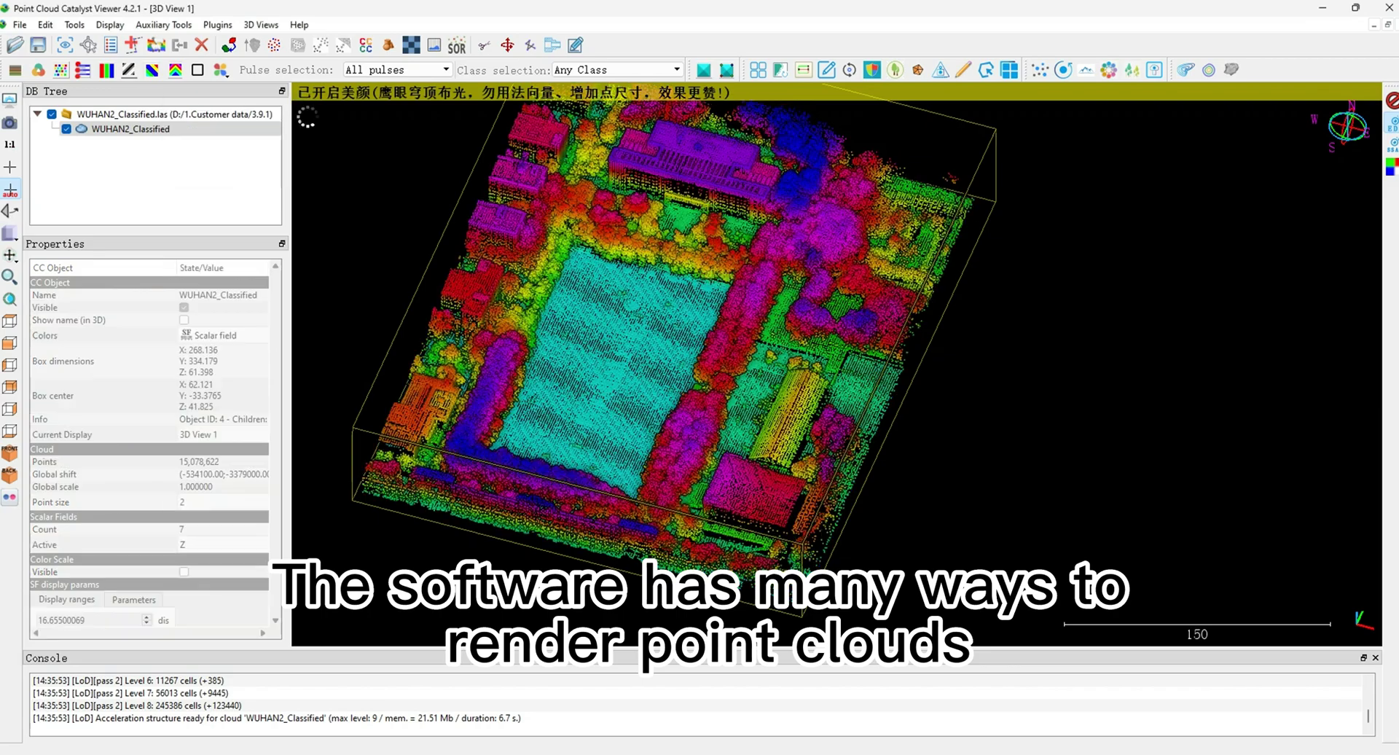
# Step: Recolour the point cloud by elevation with the Earth Tones mapping scheme
pyautogui.click(15, 70)
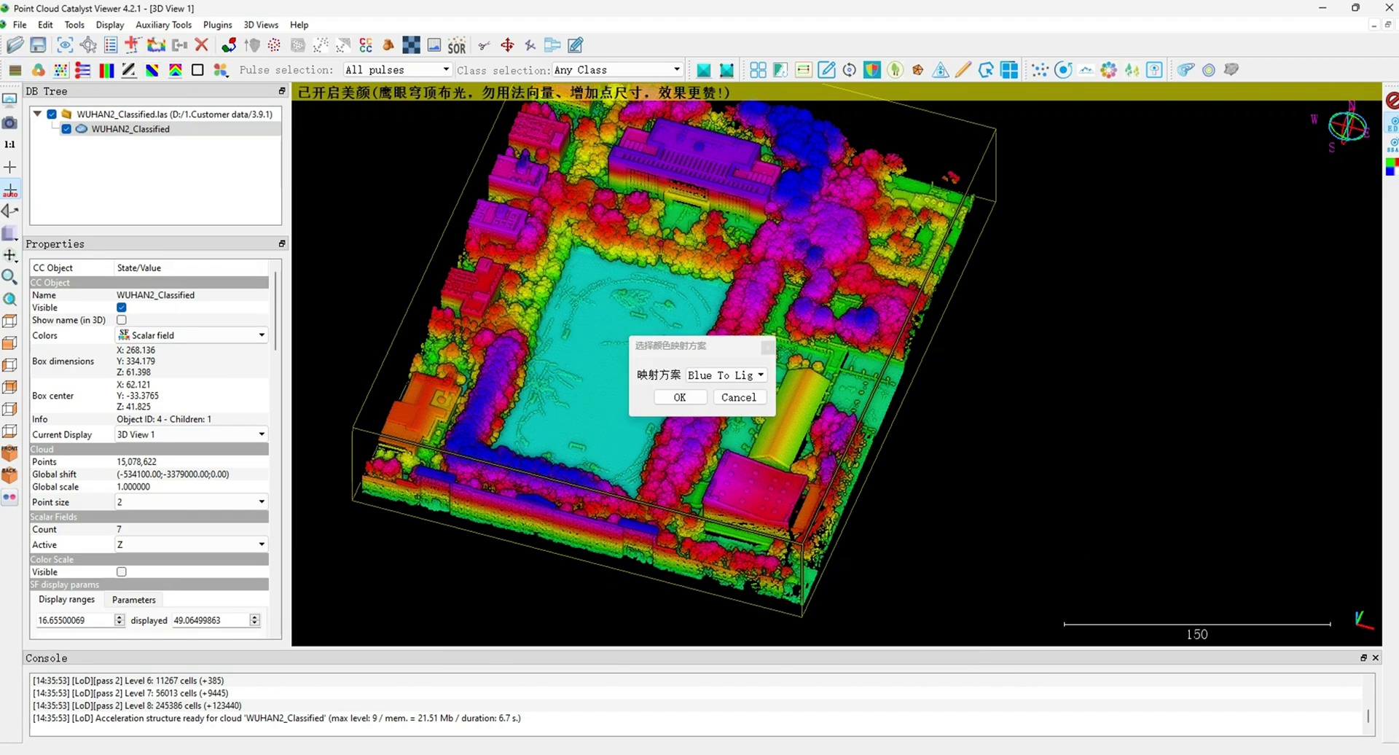
pyautogui.moveTo(692, 344); pyautogui.dragTo(256, 110)
pyautogui.click(290, 139)
pyautogui.click(290, 175)
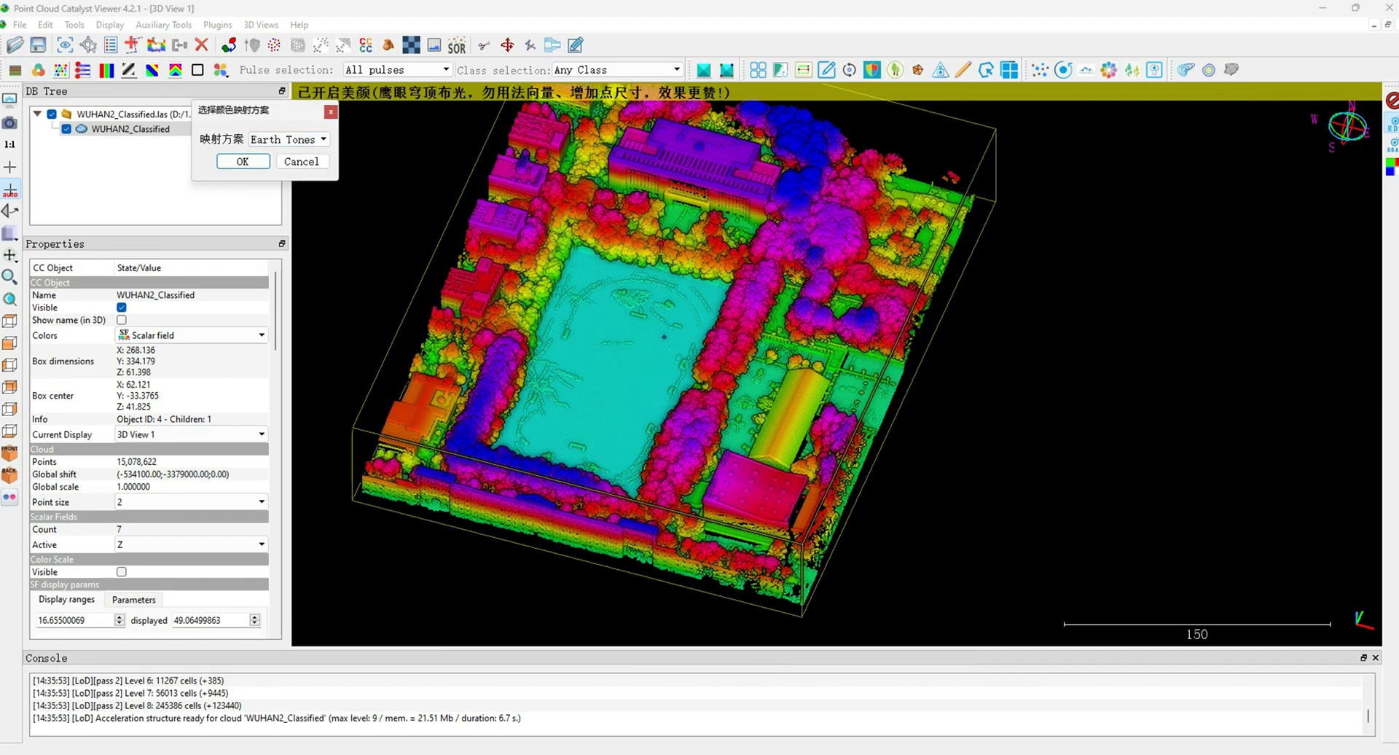
pyautogui.click(243, 162)
# Step: Recolour the point cloud by elevation with a bright multicolour mapping scheme instead of Earth Tones
pyautogui.moveTo(834, 365); pyautogui.dragTo(828, 417)
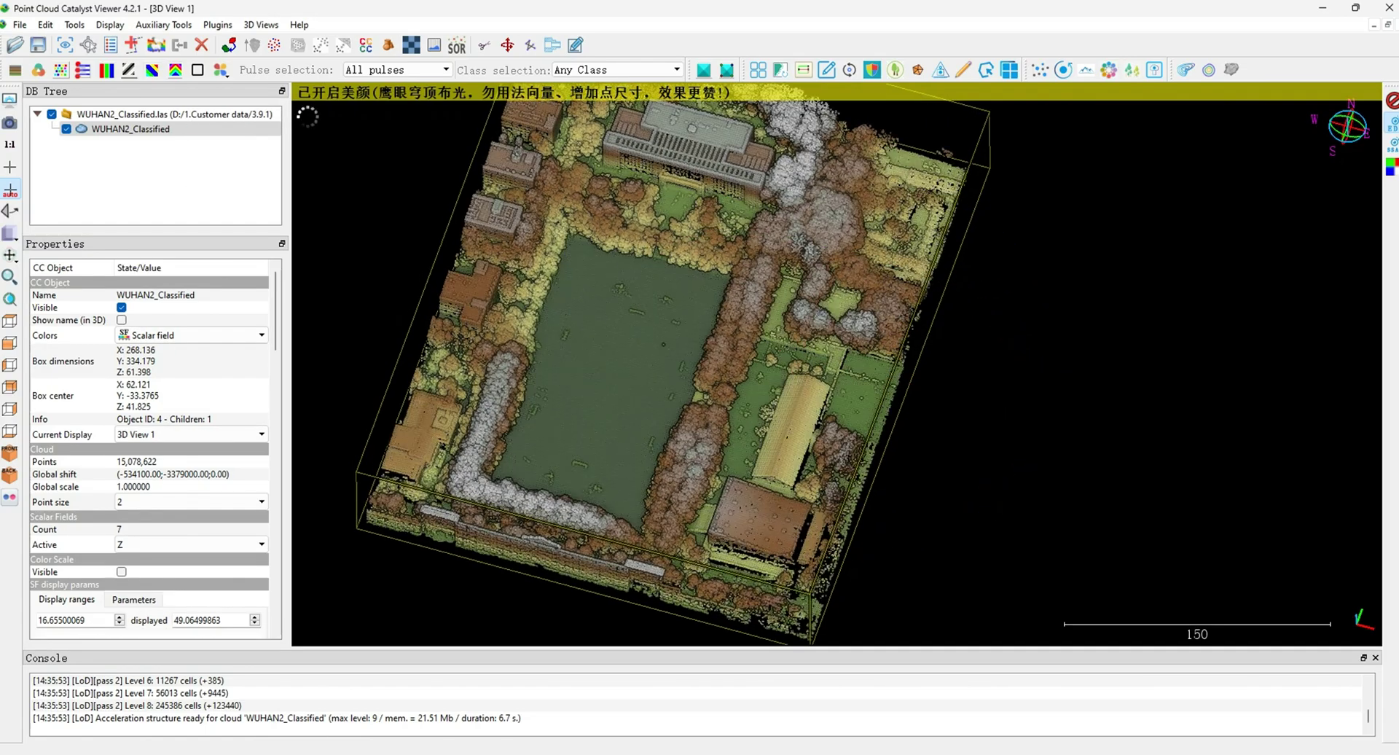
pyautogui.moveTo(828, 417); pyautogui.dragTo(918, 463, button='right')
pyautogui.scroll(1, 874, 423)
pyautogui.moveTo(874, 423); pyautogui.dragTo(838, 371)
pyautogui.click(15, 70)
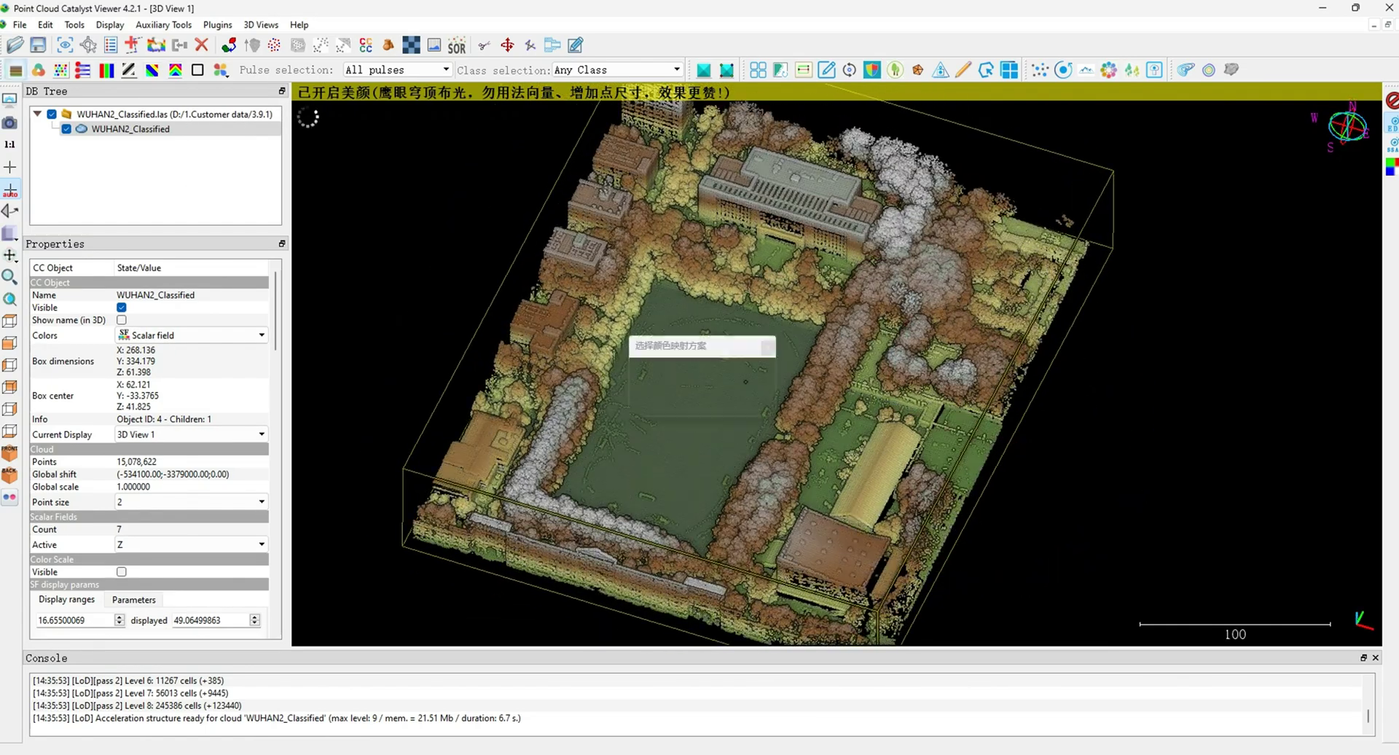
pyautogui.moveTo(693, 347); pyautogui.dragTo(312, 124)
pyautogui.click(364, 154)
pyautogui.click(344, 166)
pyautogui.click(299, 175)
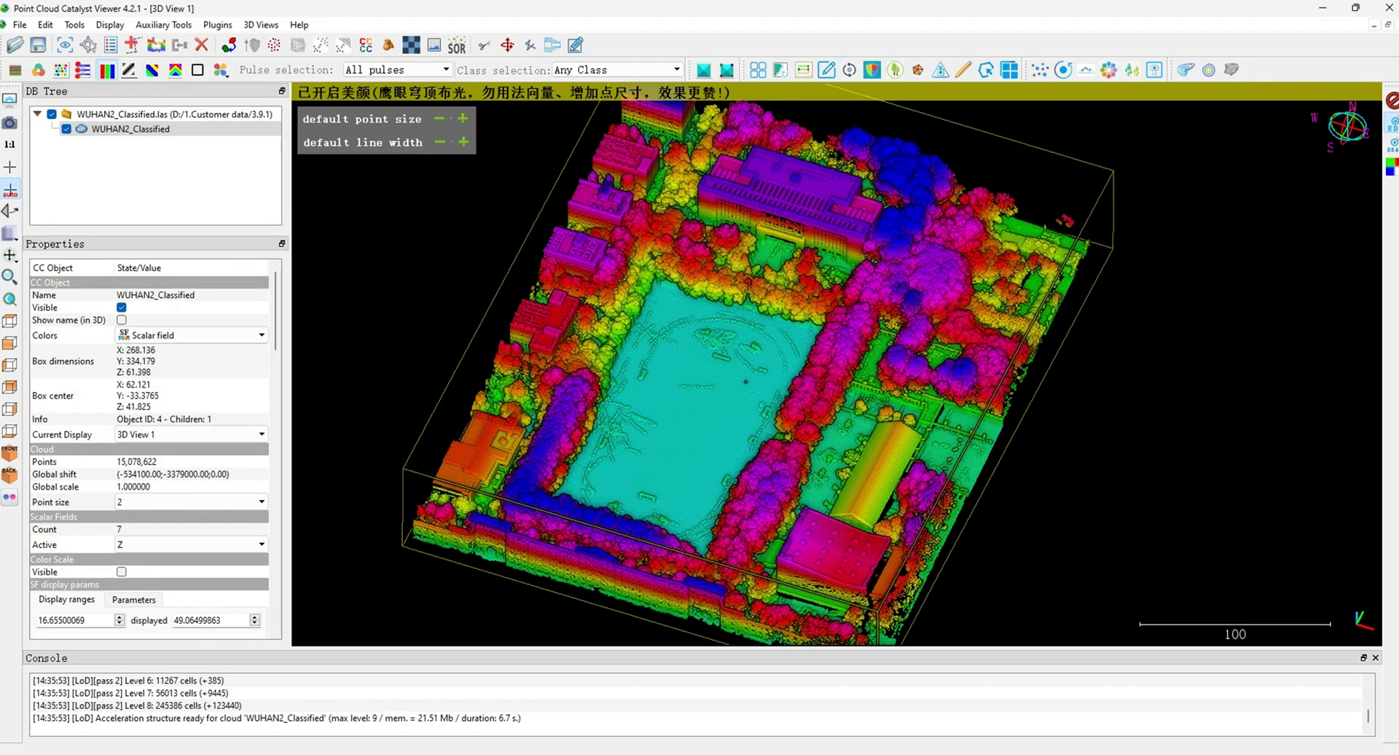
# Step: Render the point cloud in its RGB colours, and after that colour it by classification
pyautogui.click(38, 70)
pyautogui.scroll(2, 837, 365)
pyautogui.moveTo(837, 379); pyautogui.dragTo(831, 366)
pyautogui.click(618, 69)
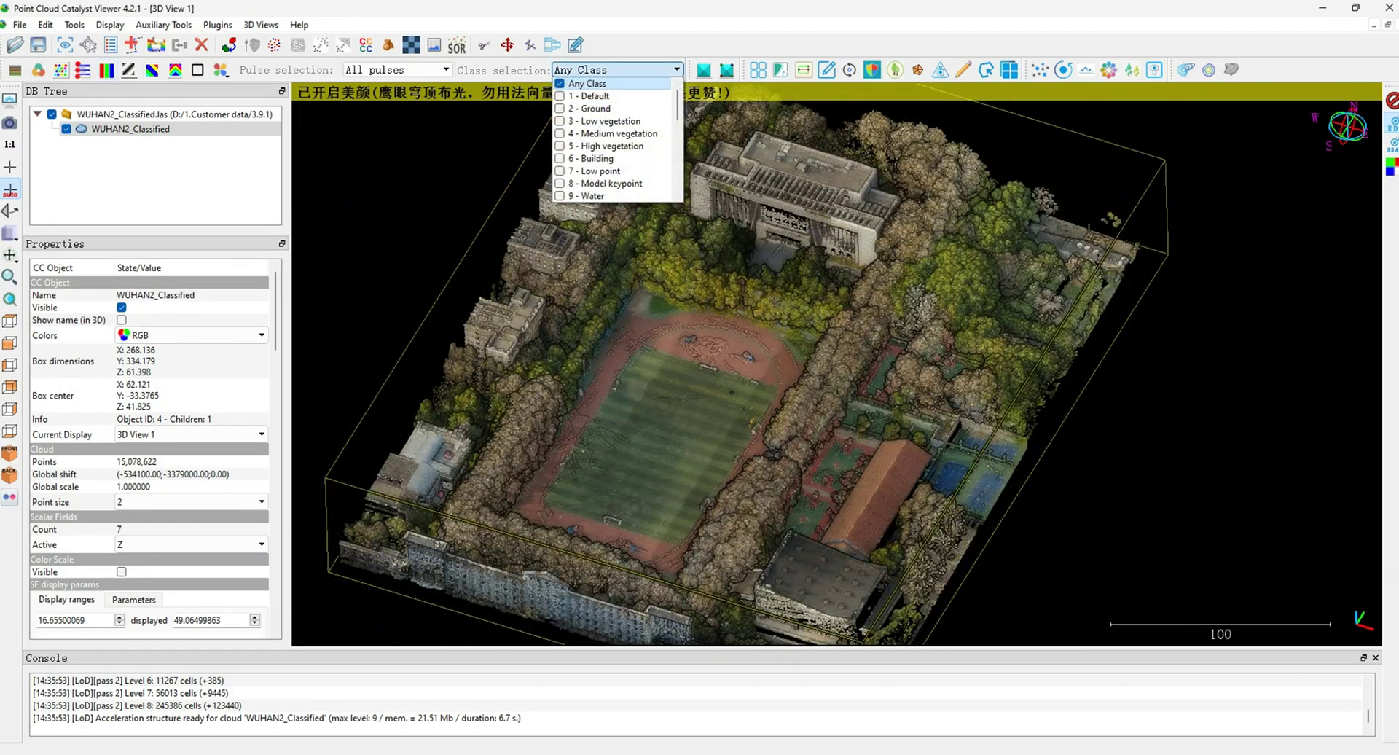
pyautogui.click(60, 70)
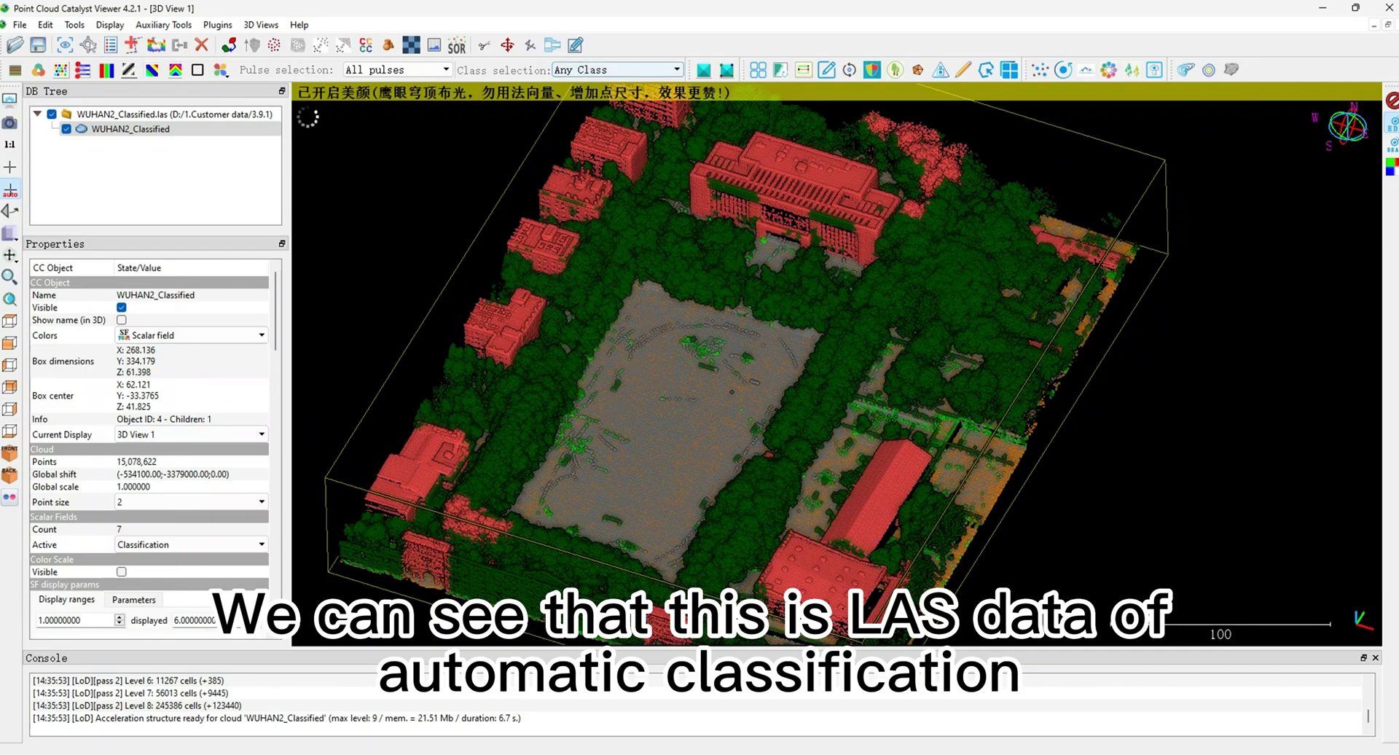
pyautogui.moveTo(831, 398); pyautogui.dragTo(824, 325)
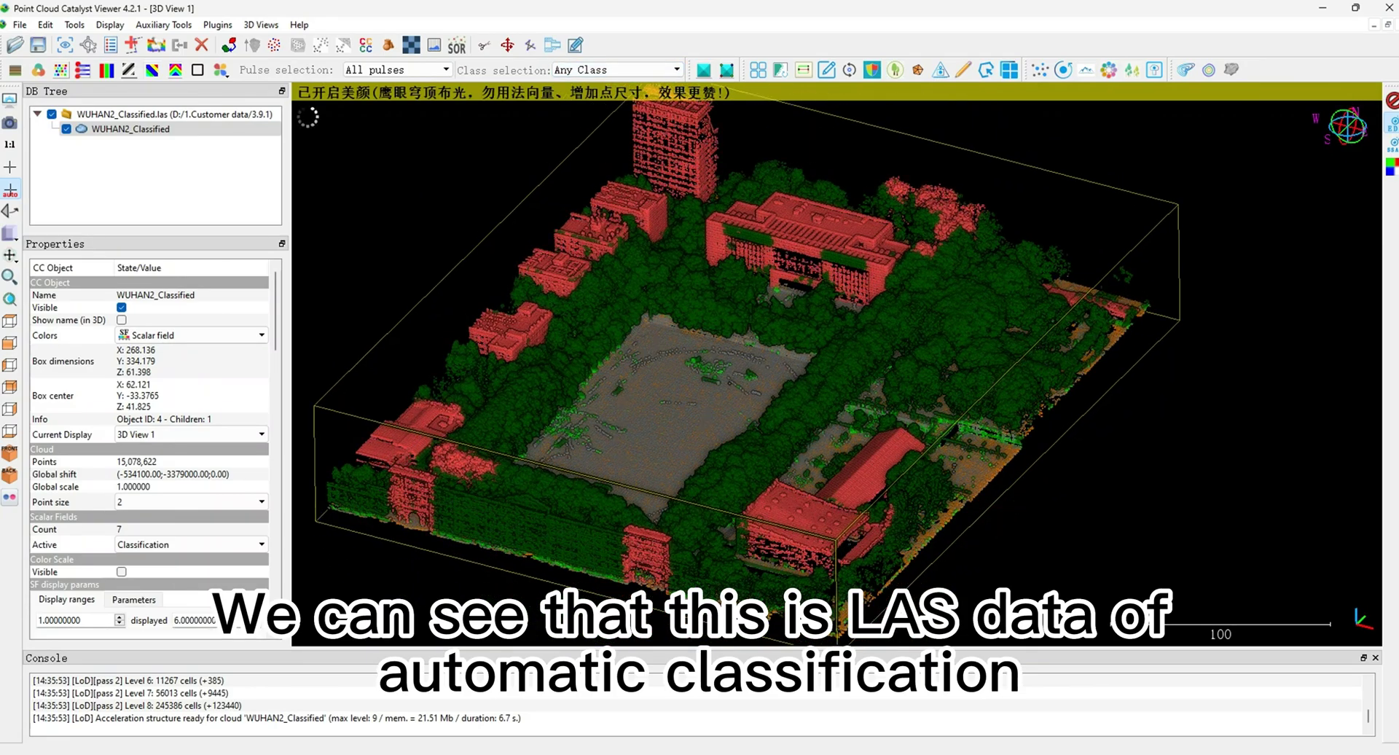
# Step: Filter the displayed points to class 6 - Building, and add class 2 - Ground to the display
pyautogui.click(615, 69)
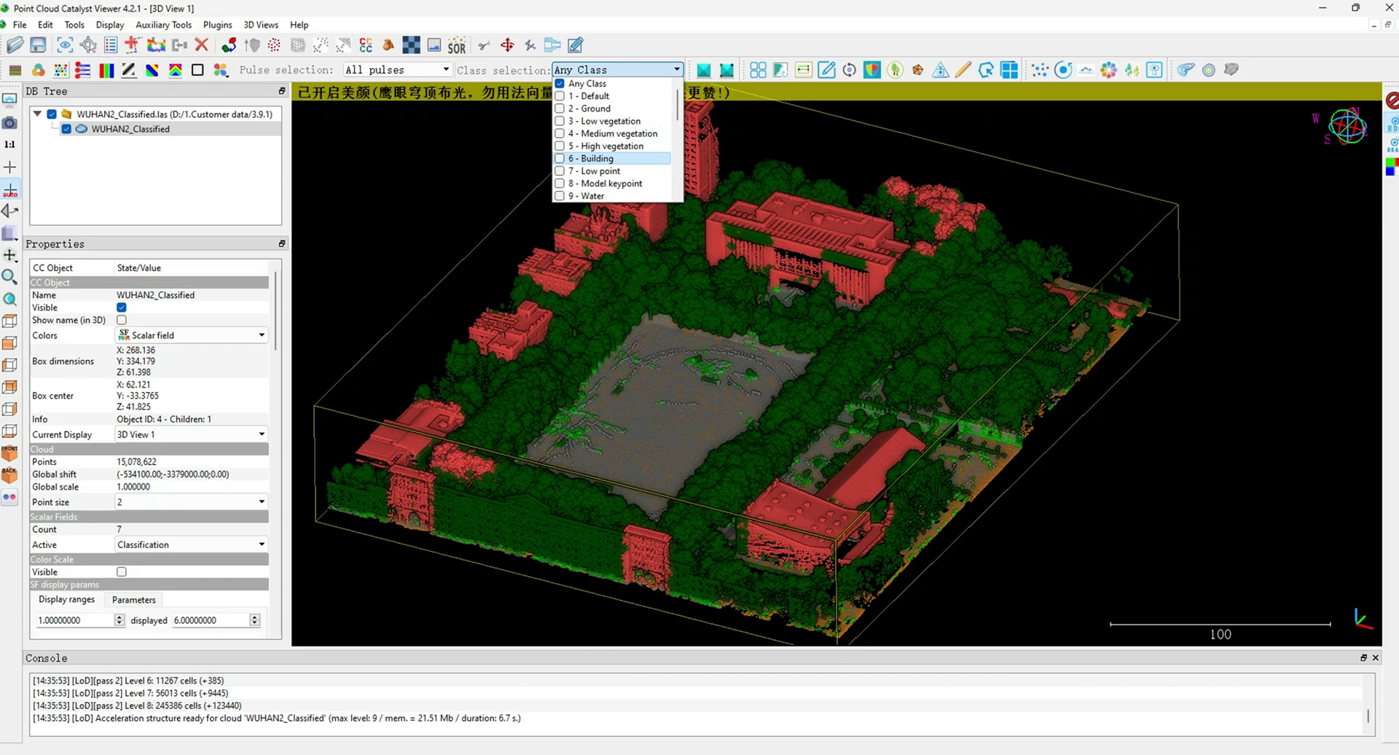
pyautogui.click(594, 158)
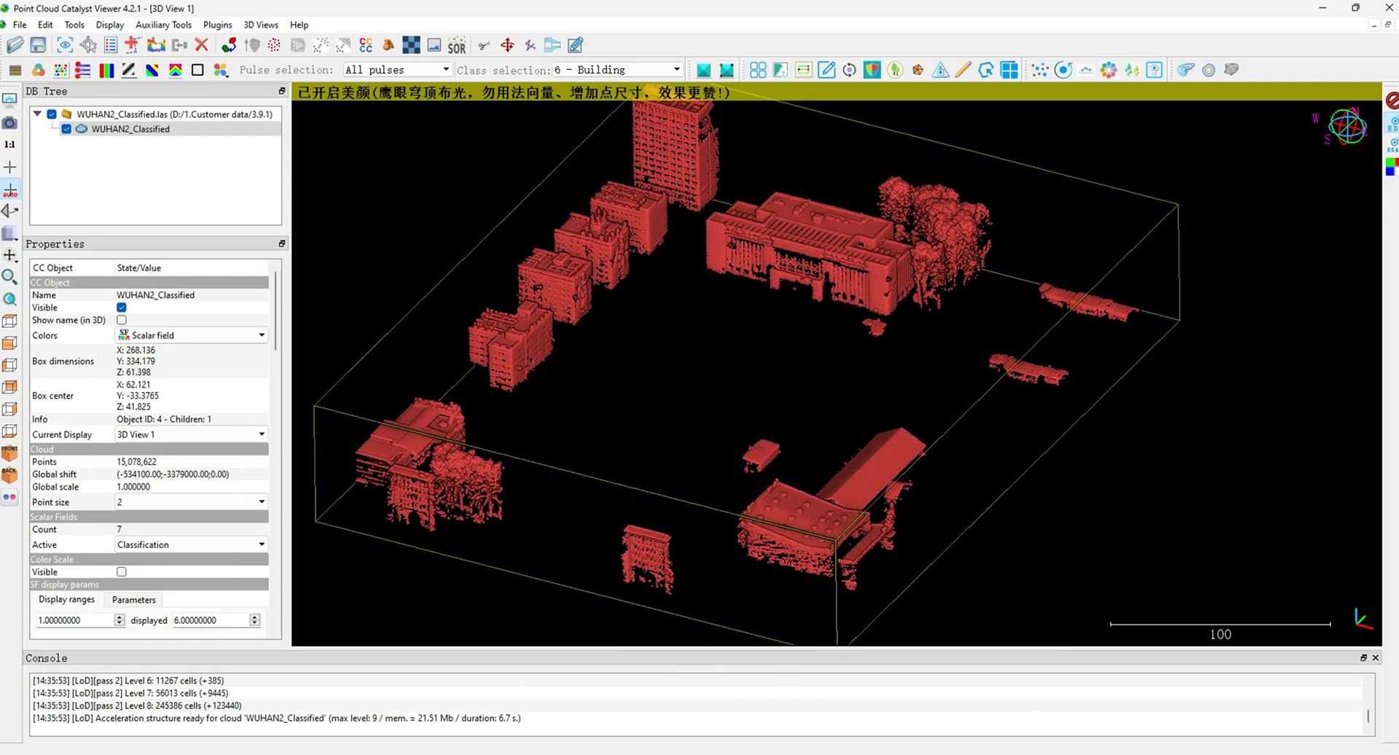
pyautogui.click(616, 70)
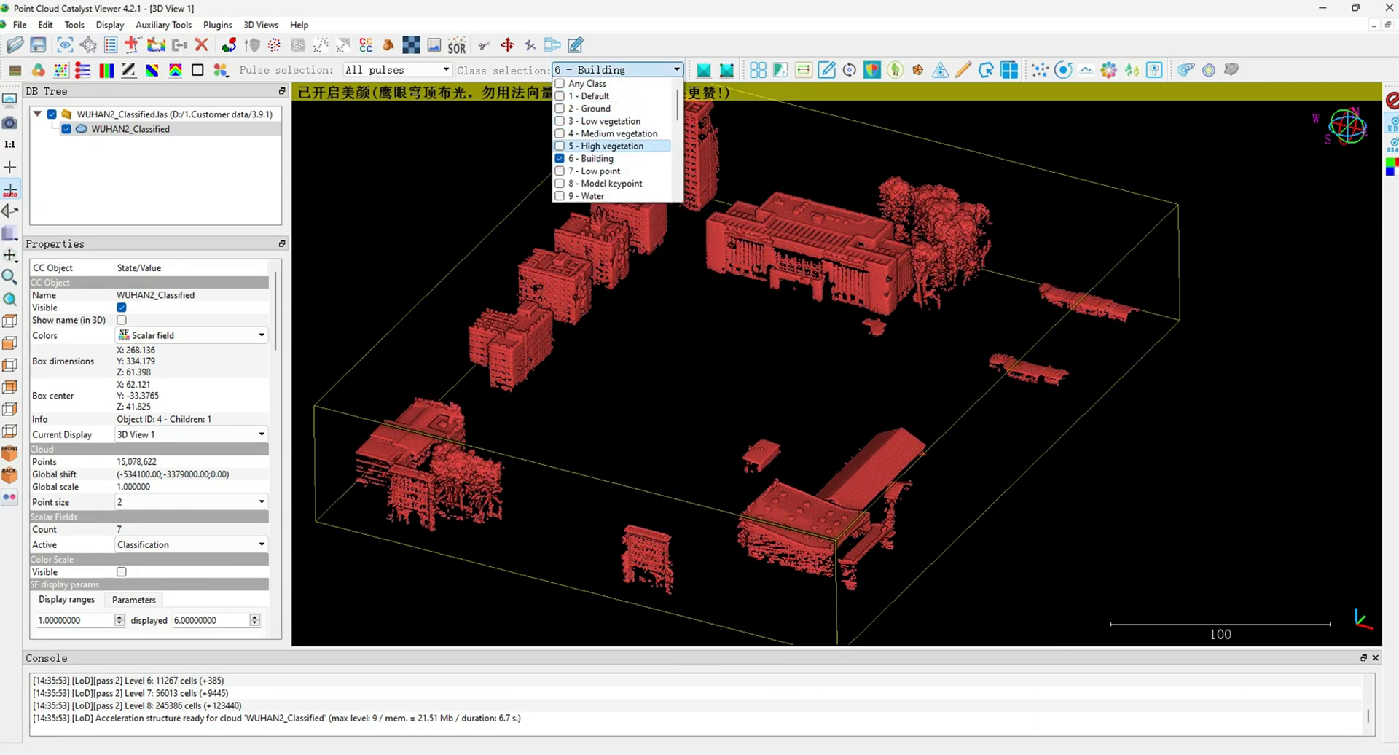
pyautogui.click(591, 108)
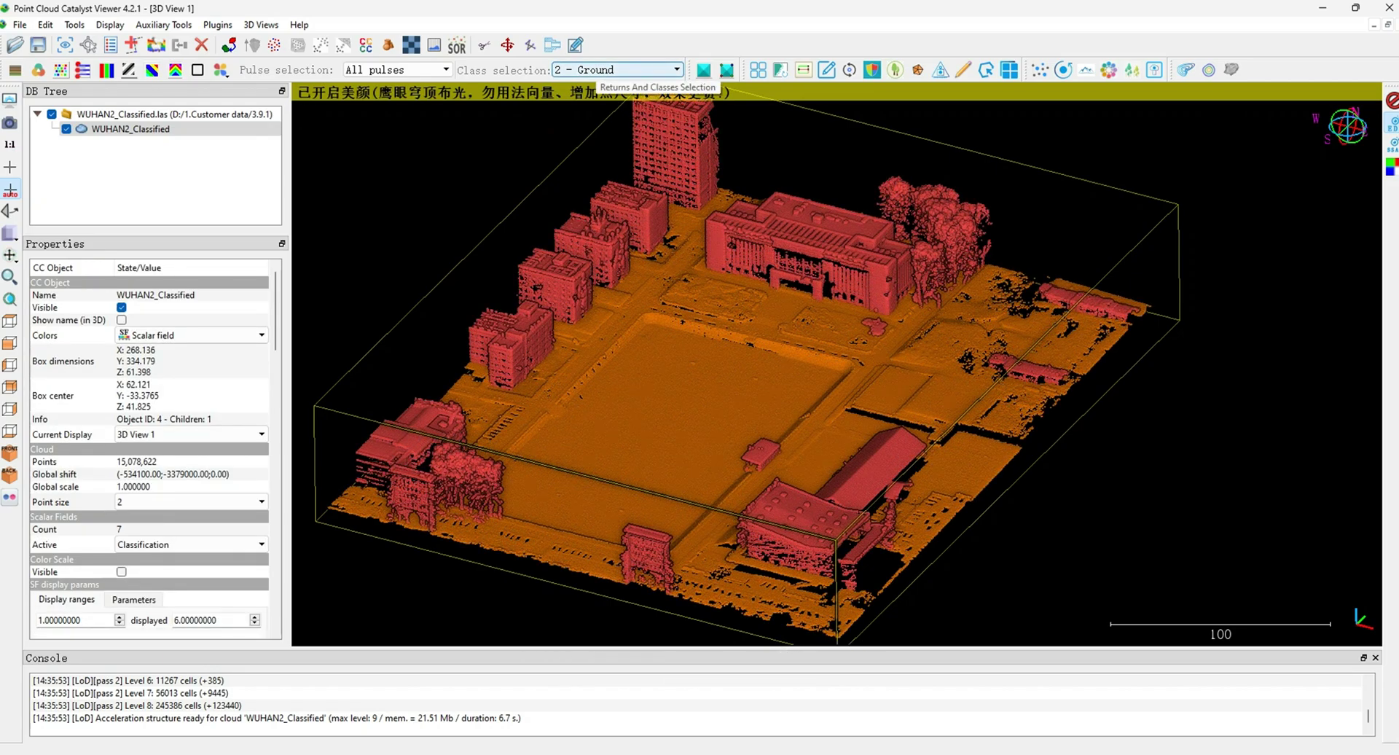
# Step: Add the 4 - Medium vegetation and 5 - High vegetation classes to the displayed points
pyautogui.click(594, 70)
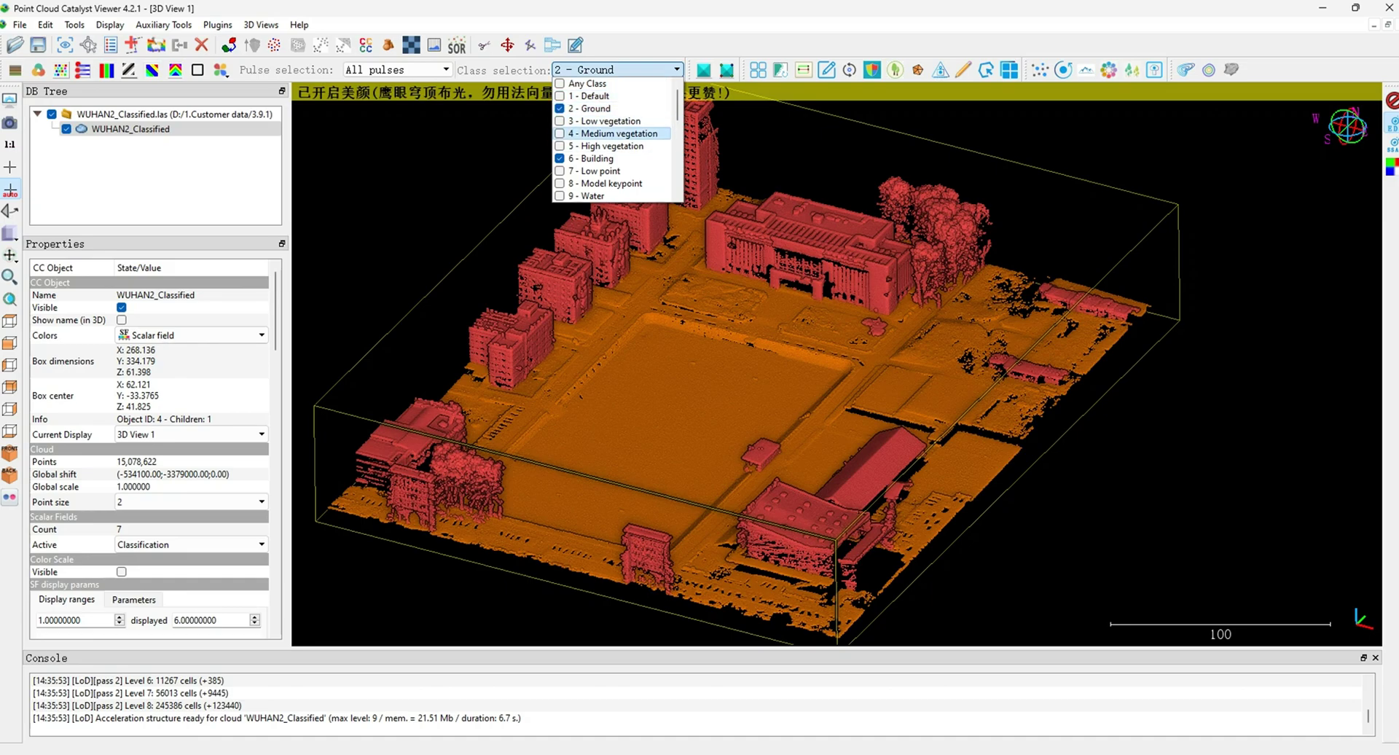
pyautogui.click(612, 133)
pyautogui.click(641, 70)
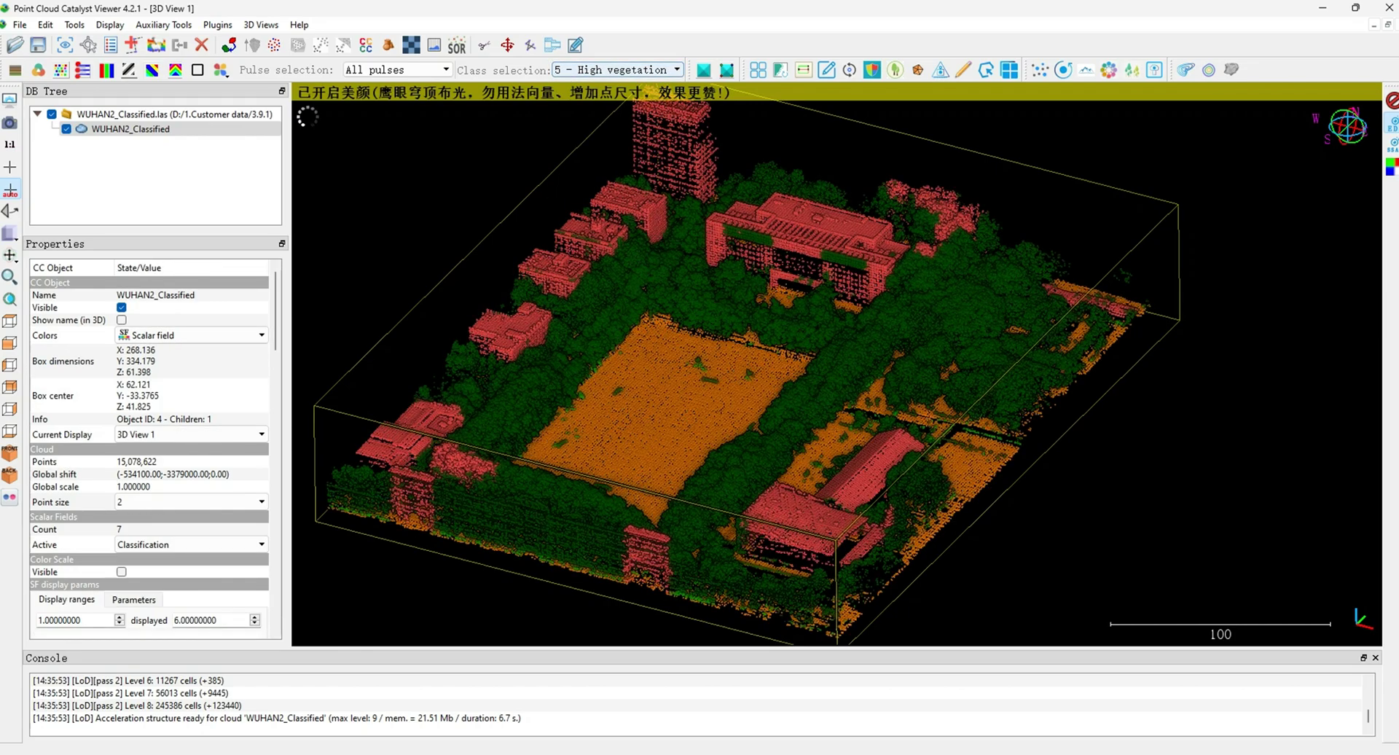
pyautogui.moveTo(736, 408); pyautogui.dragTo(714, 436)
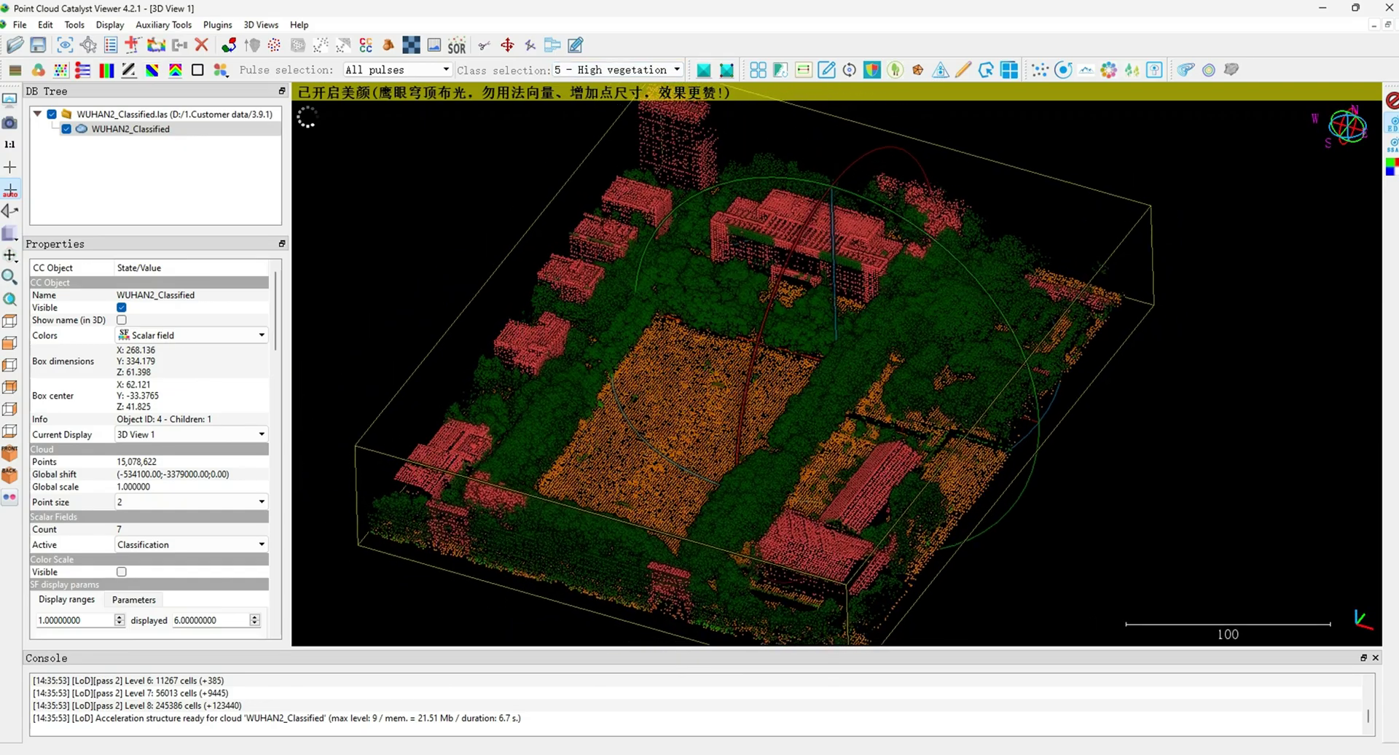
# Step: Show only class 2 - Ground and examine the classified ground points up close
pyautogui.moveTo(710, 394); pyautogui.dragTo(718, 466)
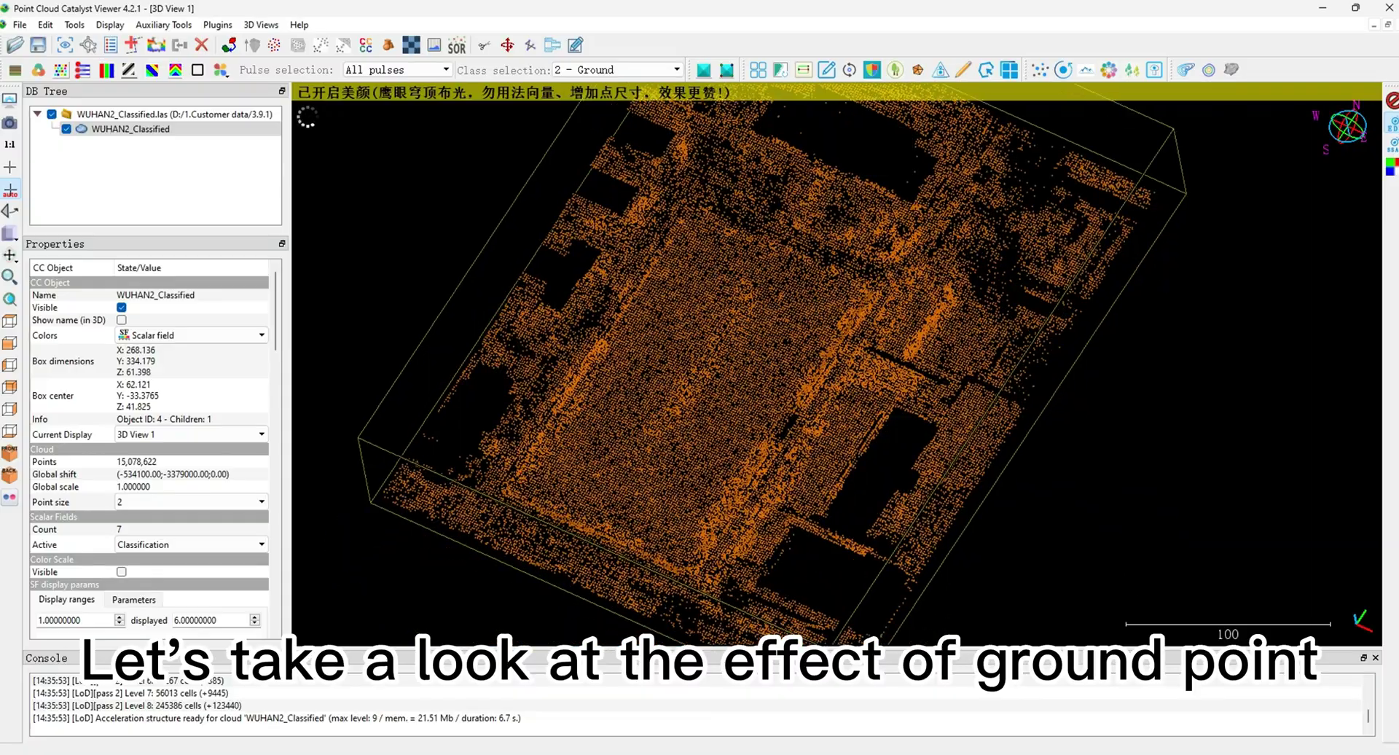
pyautogui.moveTo(837, 328); pyautogui.dragTo(824, 402, button='right')
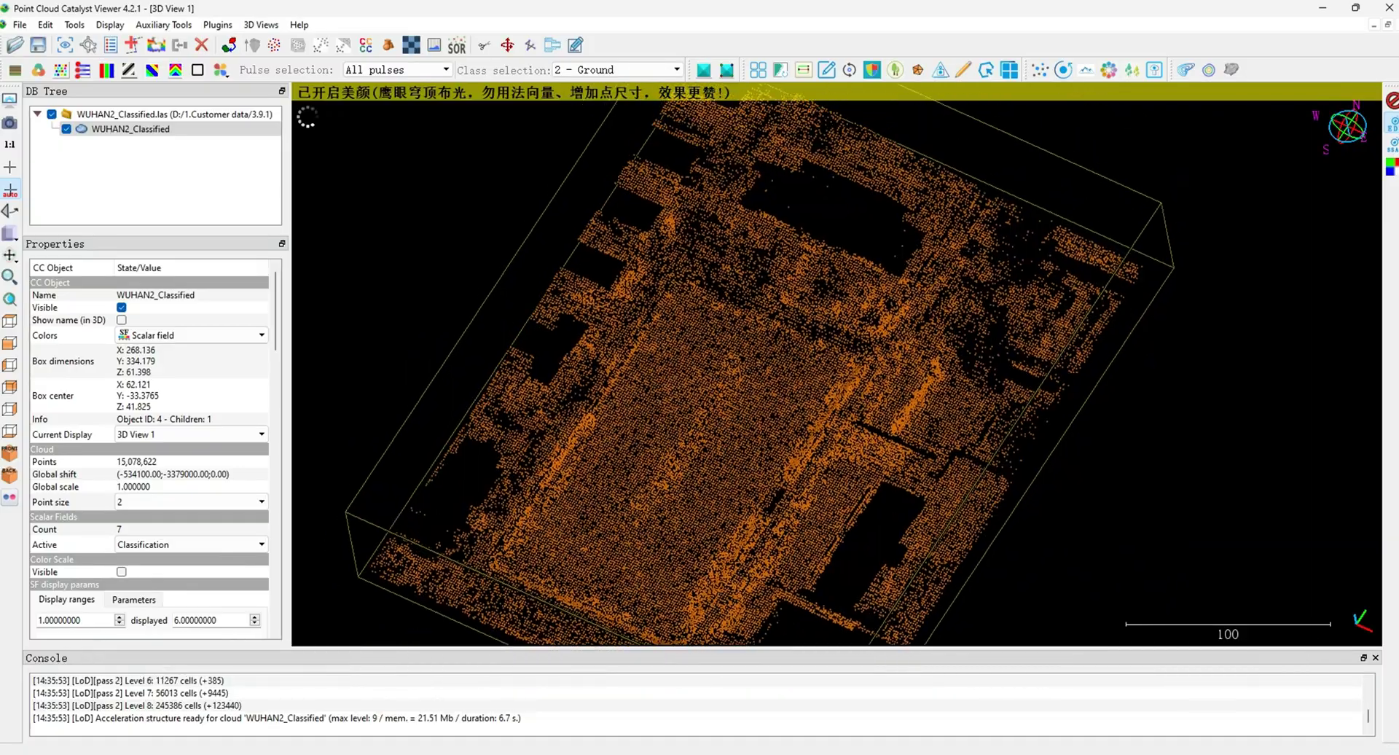
pyautogui.scroll(8, 837, 364)
pyautogui.scroll(6, 837, 364)
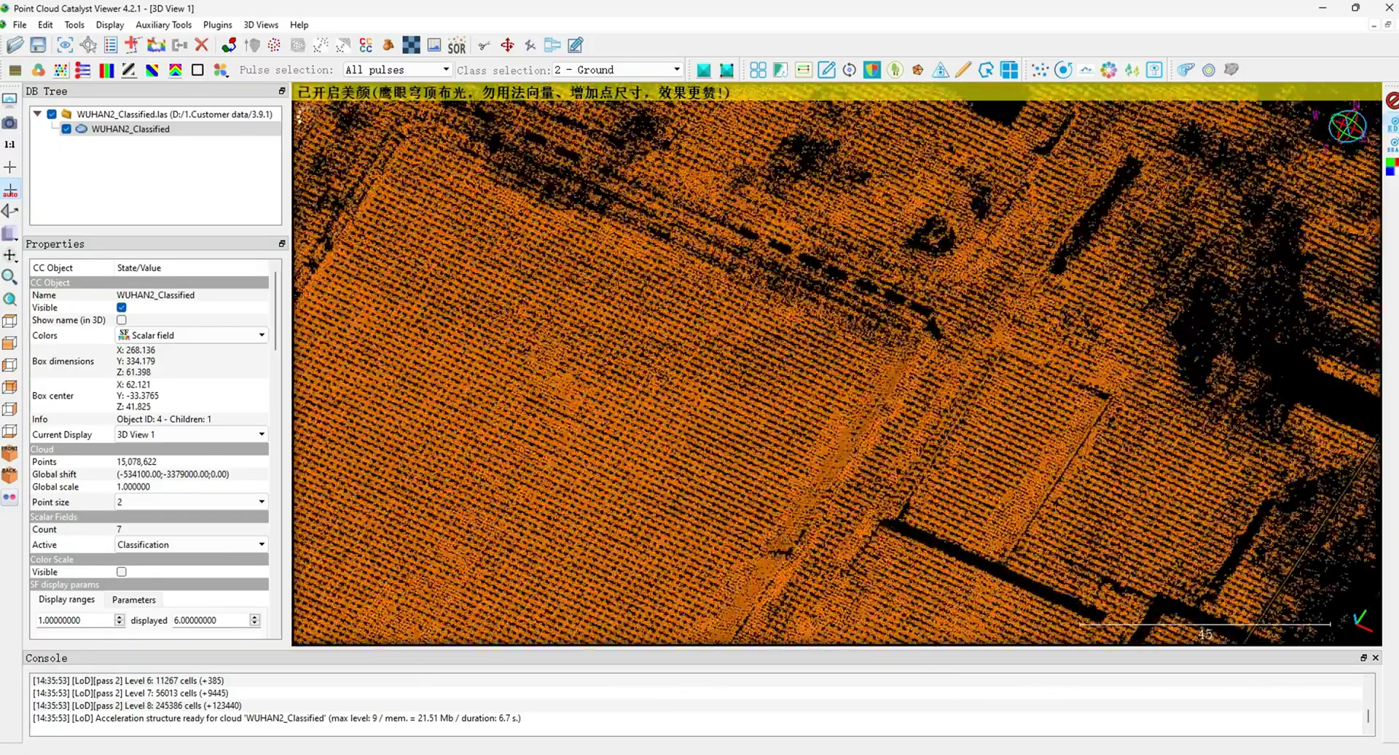
pyautogui.moveTo(802, 437); pyautogui.dragTo(864, 357)
pyautogui.scroll(4, 837, 365)
pyautogui.moveTo(838, 408); pyautogui.dragTo(919, 350)
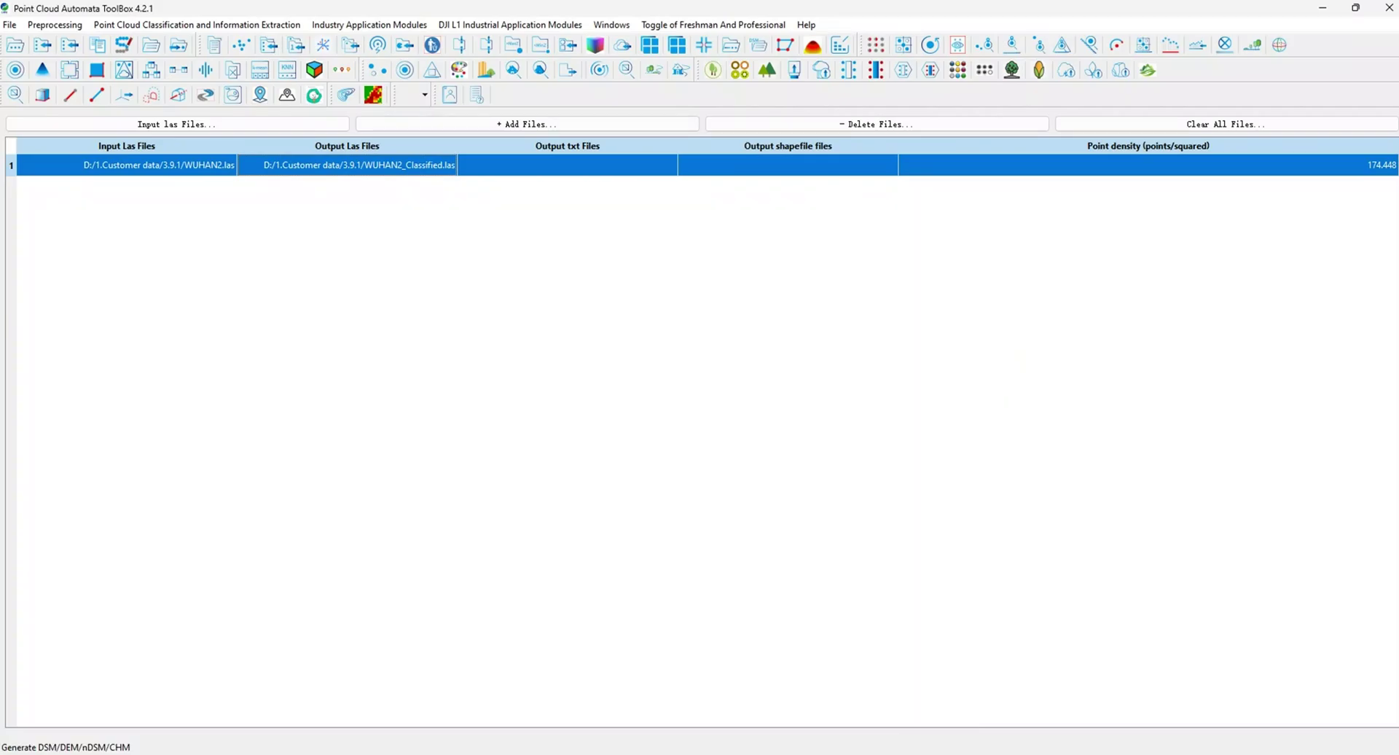
# Step: In Point Cloud Automata ToolBox, start Generate DSM/DEM/nDSM/CHM with source class 2 - Ground and elevation type DSM/DEM
pyautogui.click(373, 94)
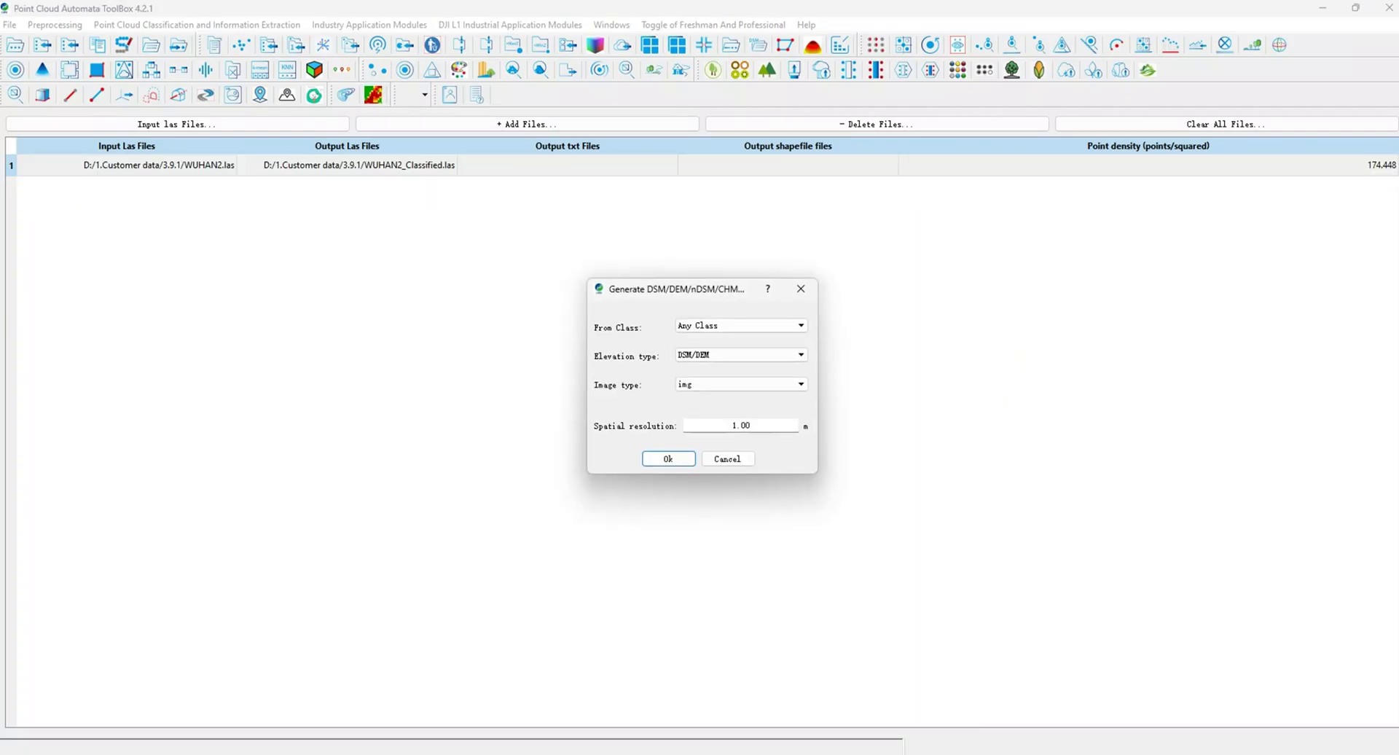
pyautogui.moveTo(678, 289); pyautogui.dragTo(620, 193)
pyautogui.click(684, 229)
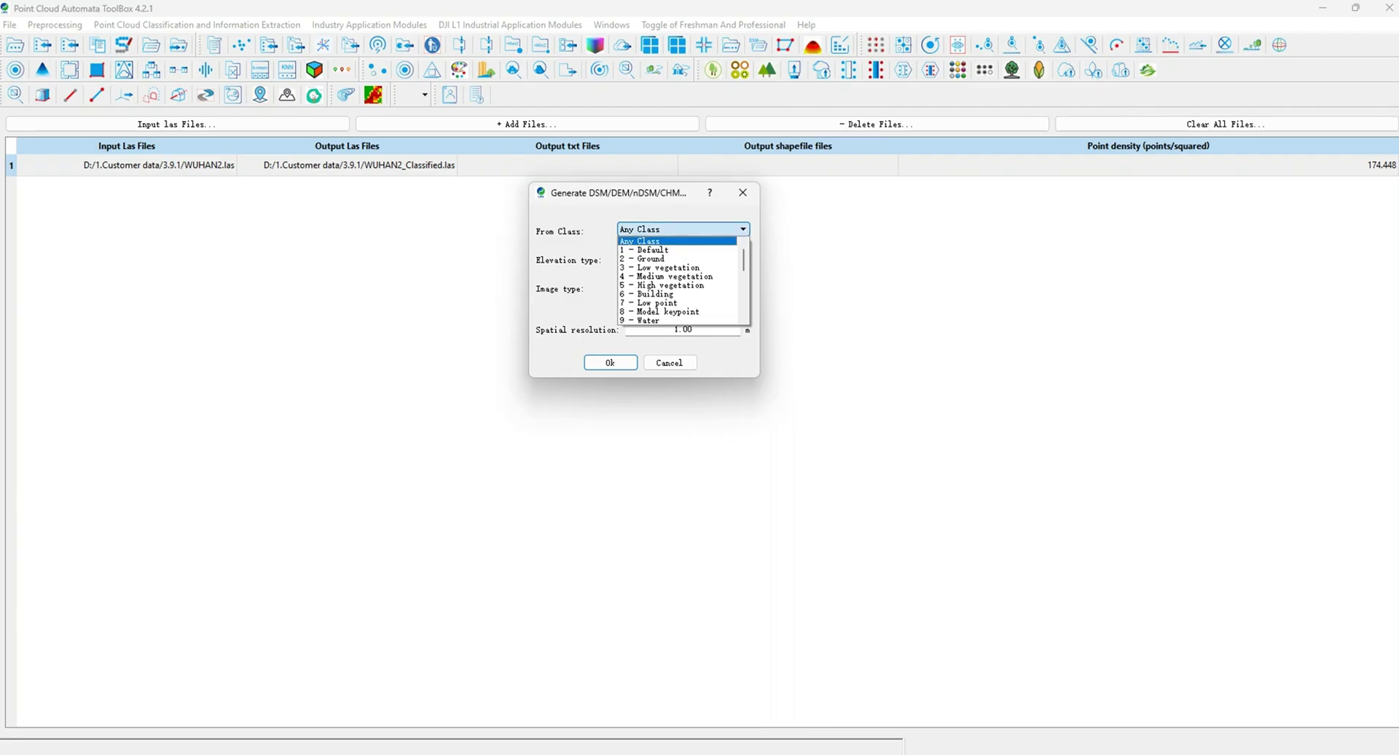
pyautogui.click(678, 259)
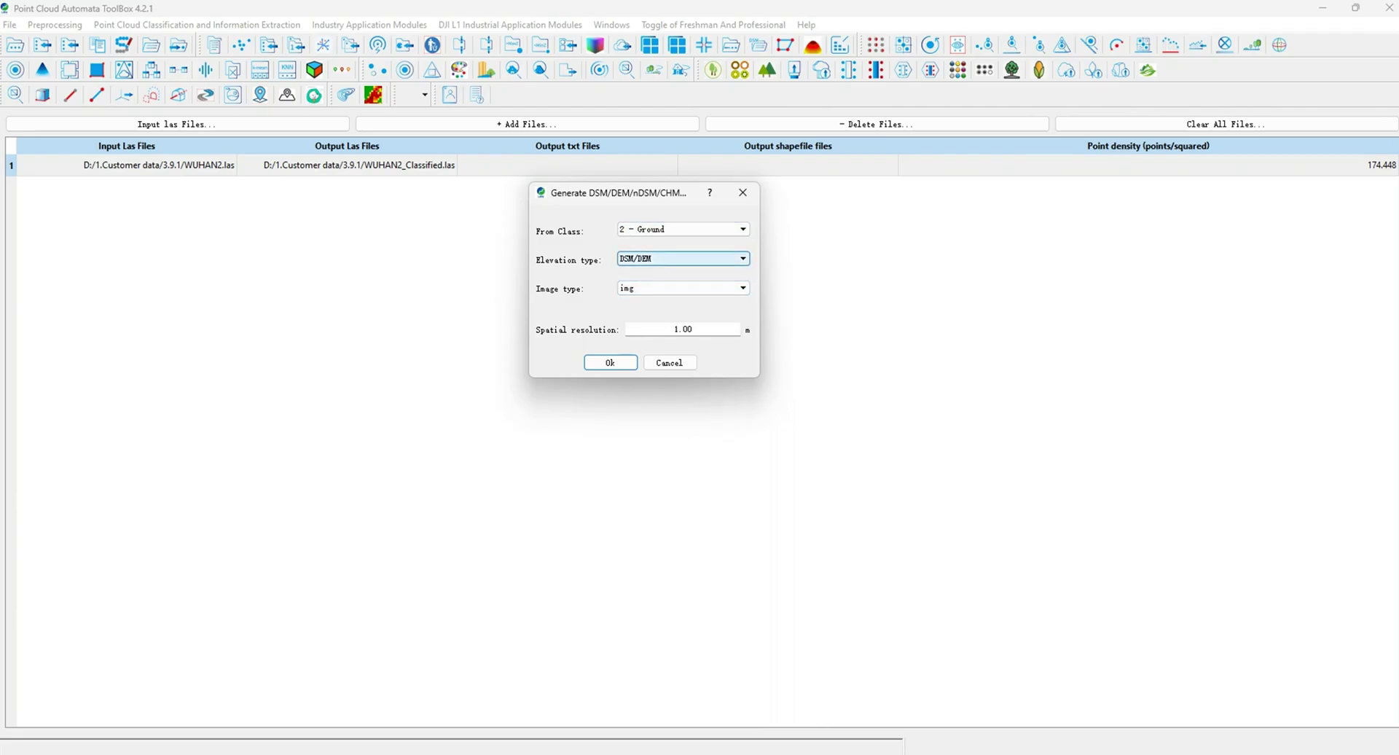
pyautogui.click(684, 259)
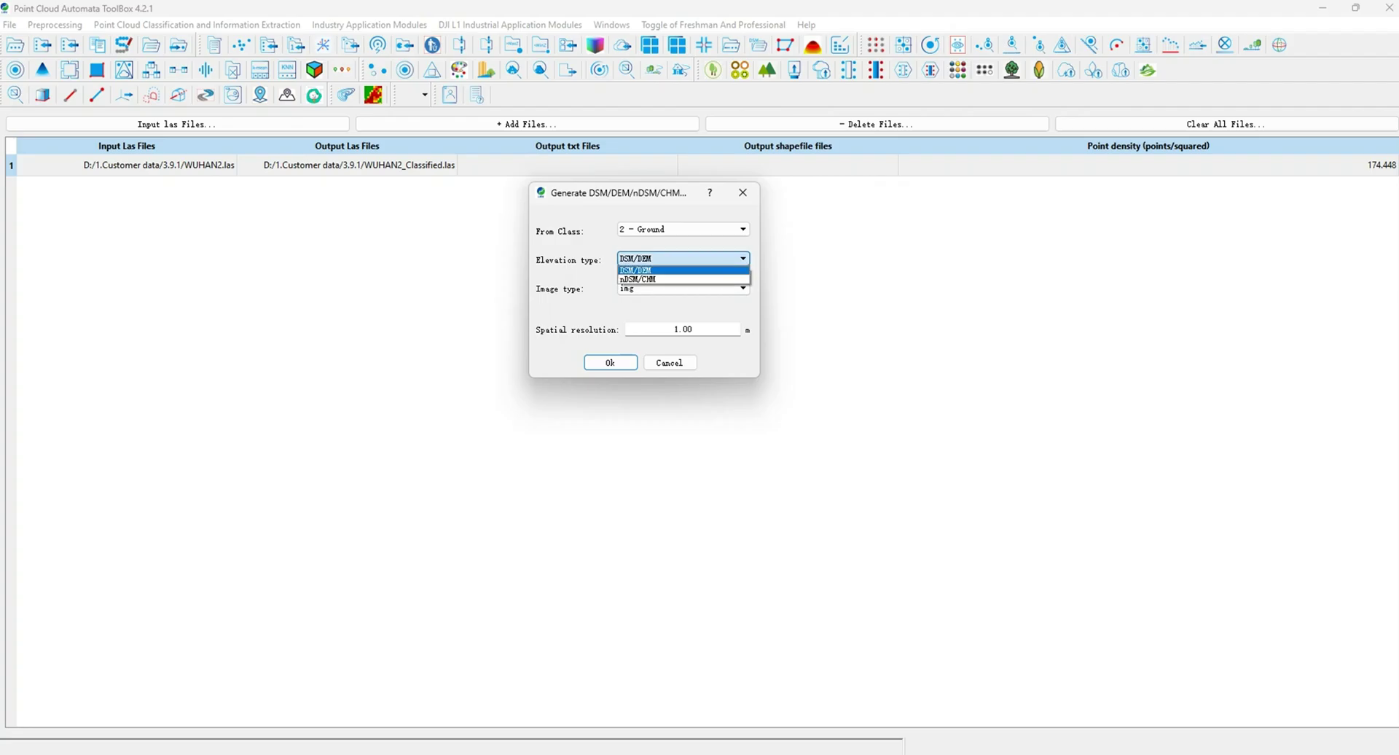
pyautogui.click(684, 271)
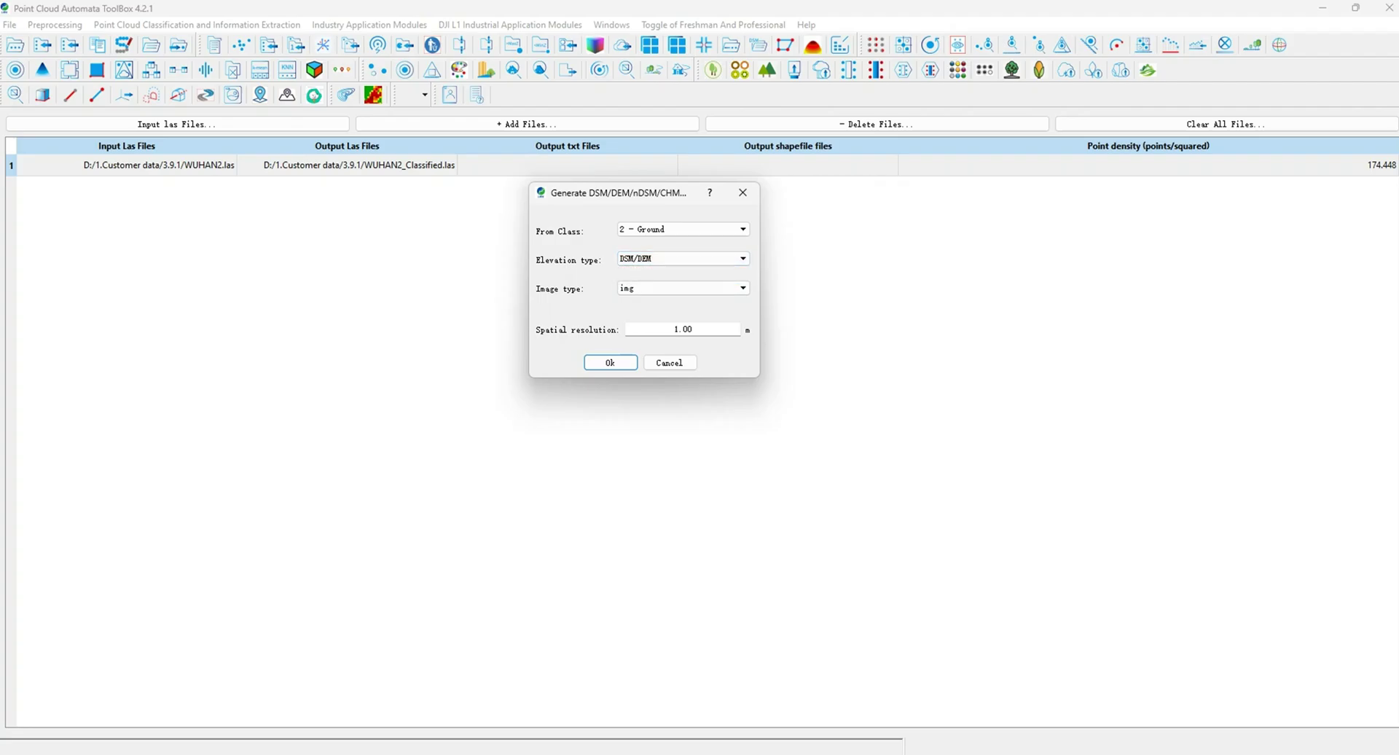
# Step: Generate the DEM as a tif image with 0.5 m spatial resolution, and inspect it in Global Mapper's 3D view
pyautogui.press('Tab')
pyautogui.hotkey('alt', 'Down')
pyautogui.press('Down')
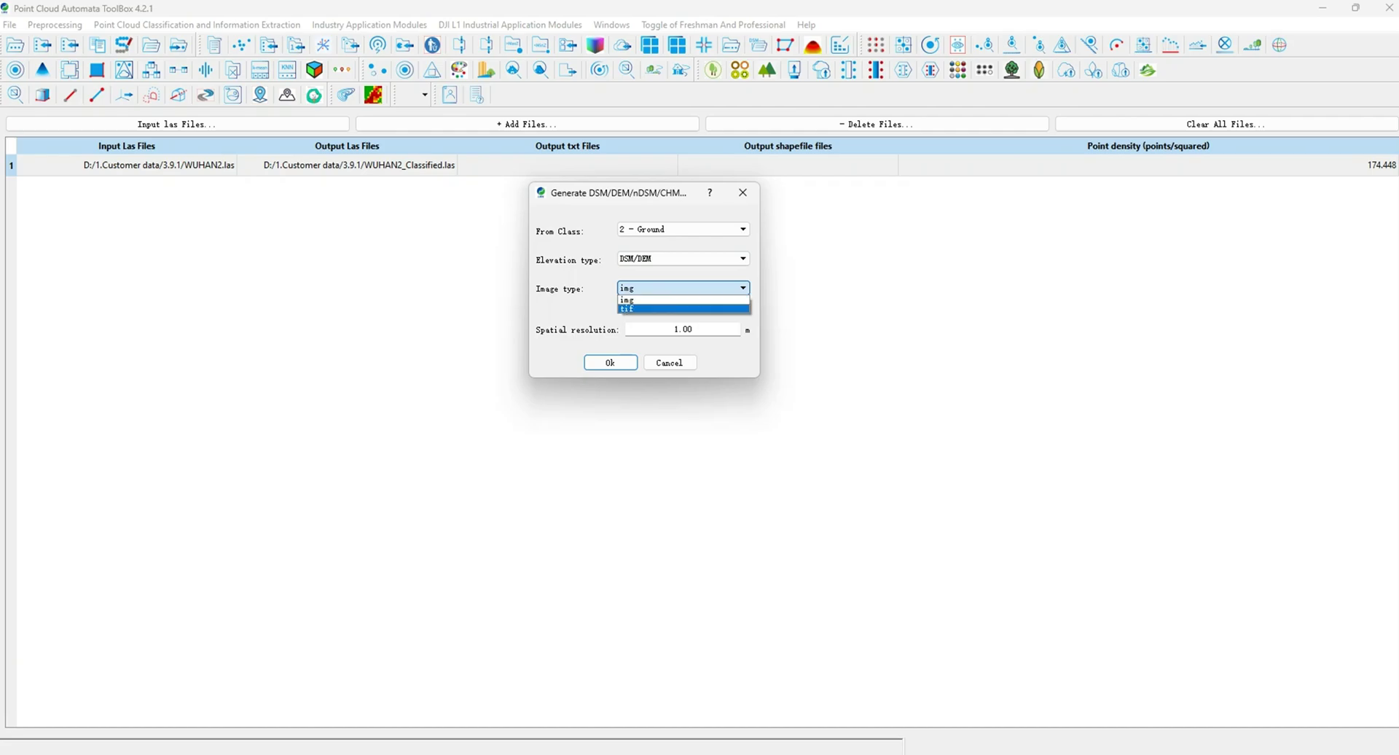
pyautogui.press('Return')
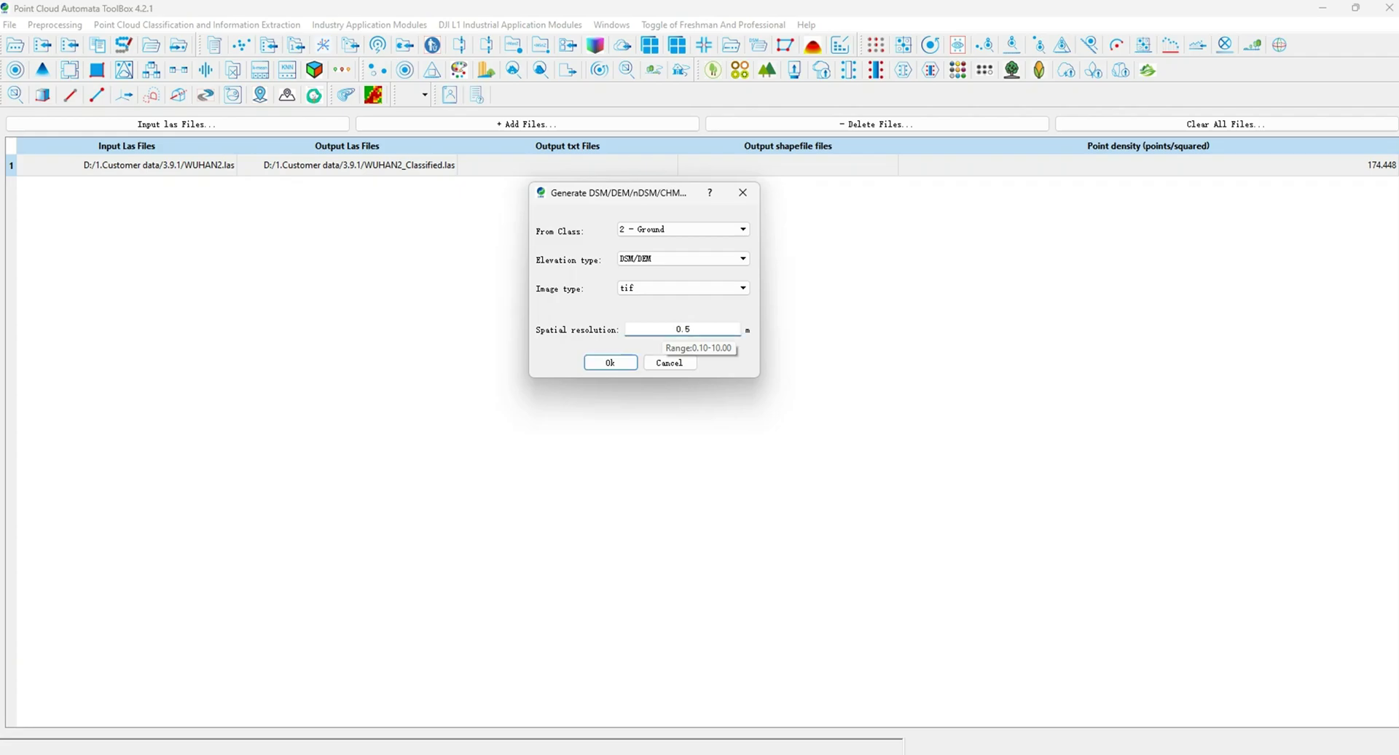
pyautogui.press('Return')
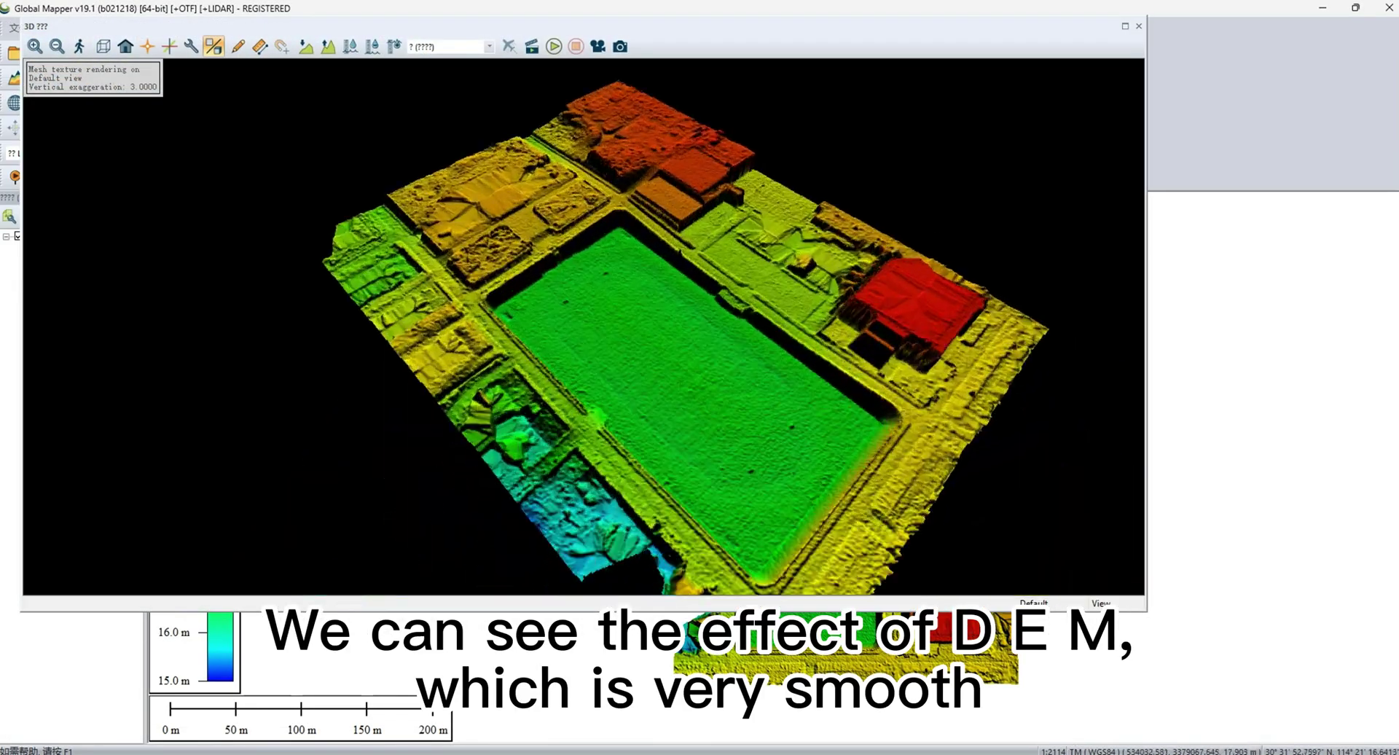
pyautogui.moveTo(584, 350); pyautogui.dragTo(714, 321)
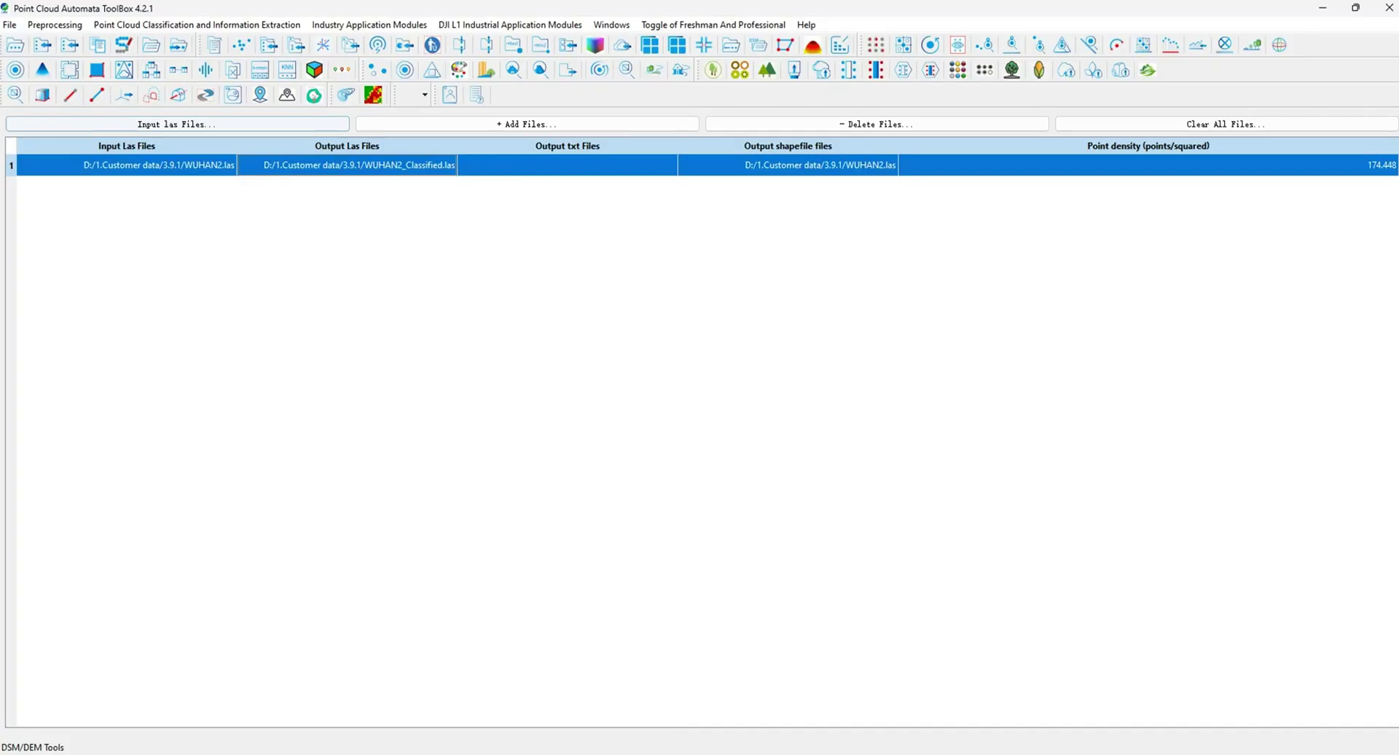
# Step: In the ToolBox, generate contours from class 2 - Ground with a 2.00 m height interval and elevation points at 1:500 scale
pyautogui.moveTo(714, 229); pyautogui.dragTo(617, 161)
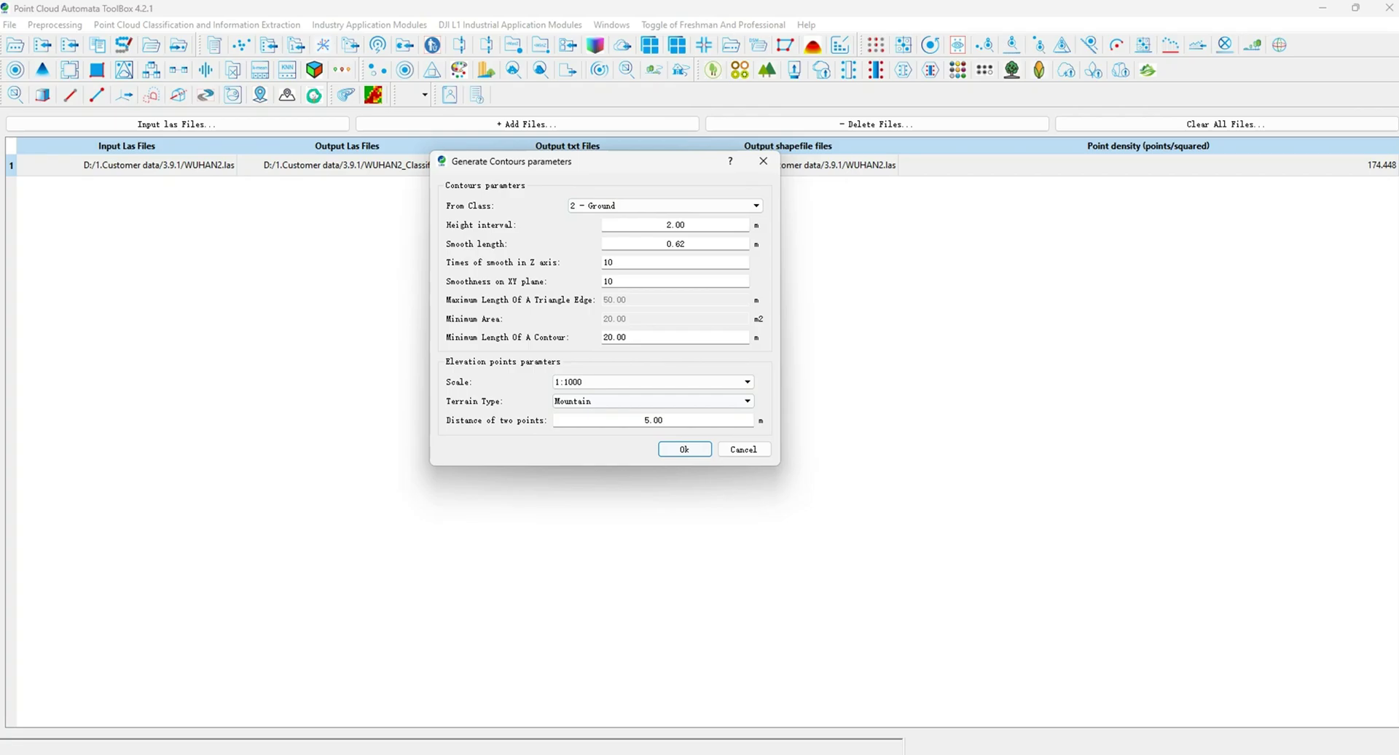
pyautogui.click(653, 382)
pyautogui.click(641, 393)
pyautogui.click(649, 383)
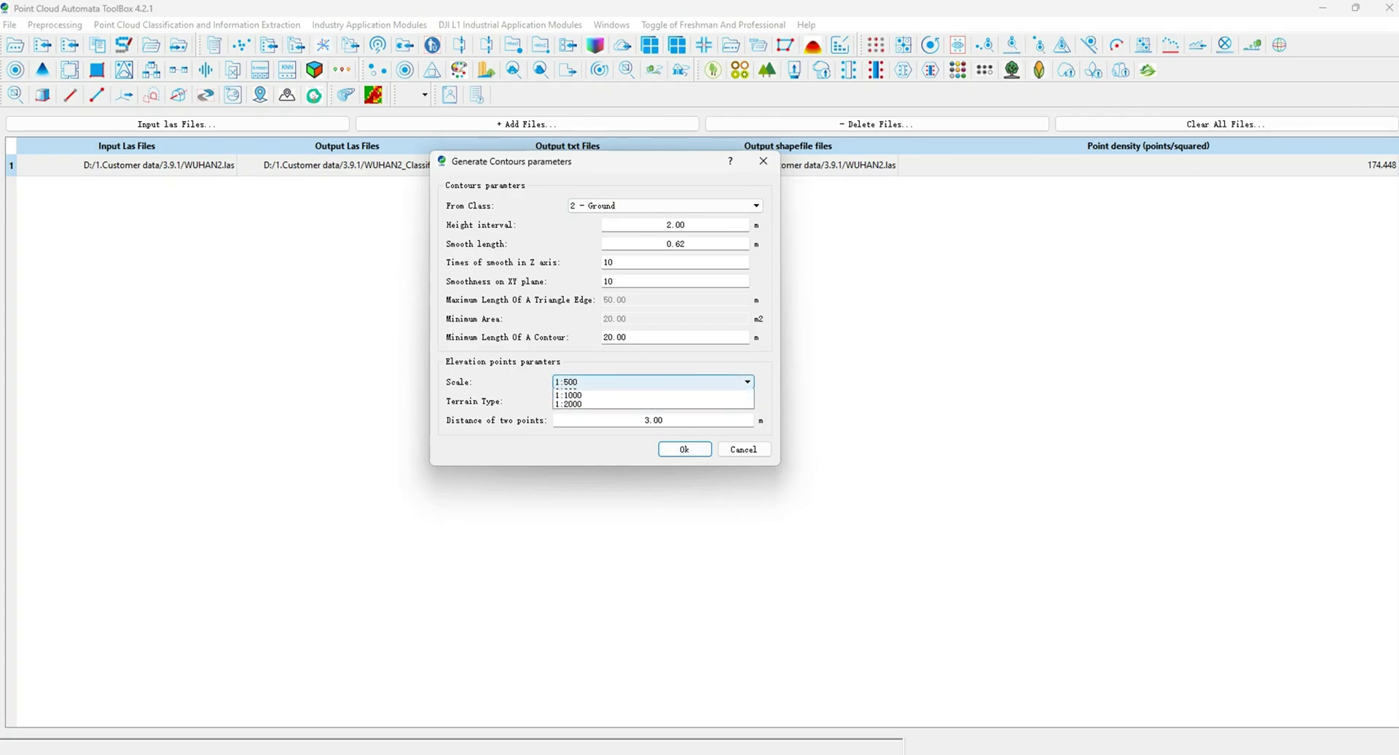
pyautogui.press('Down')
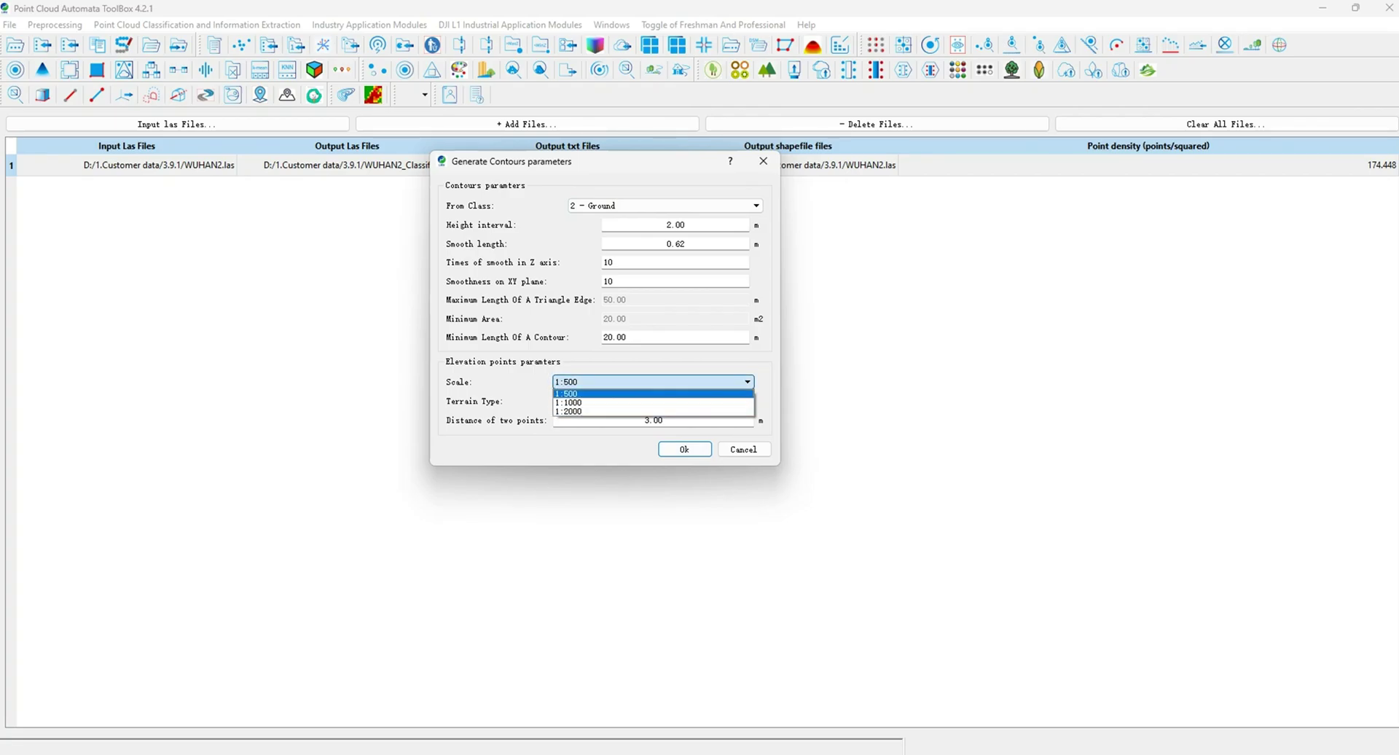
pyautogui.click(641, 393)
pyautogui.click(686, 449)
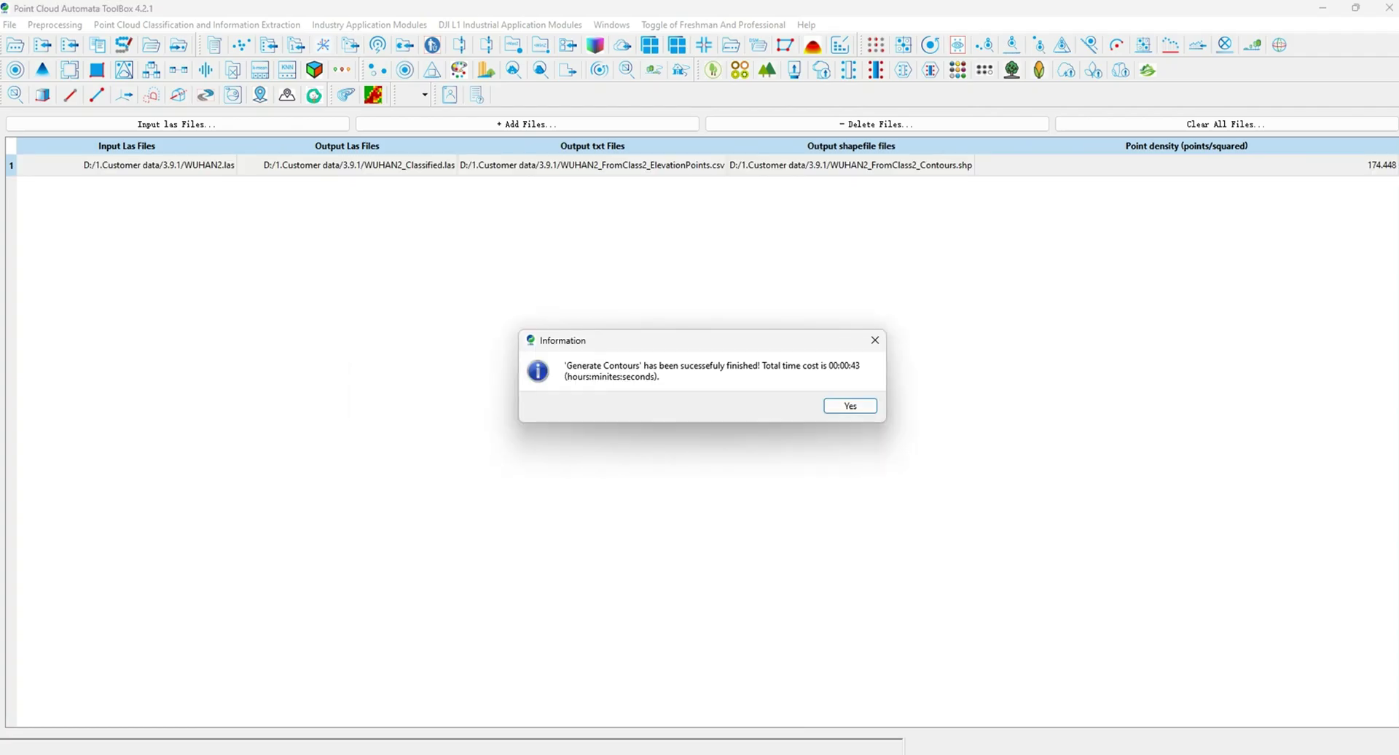
pyautogui.press('Return')
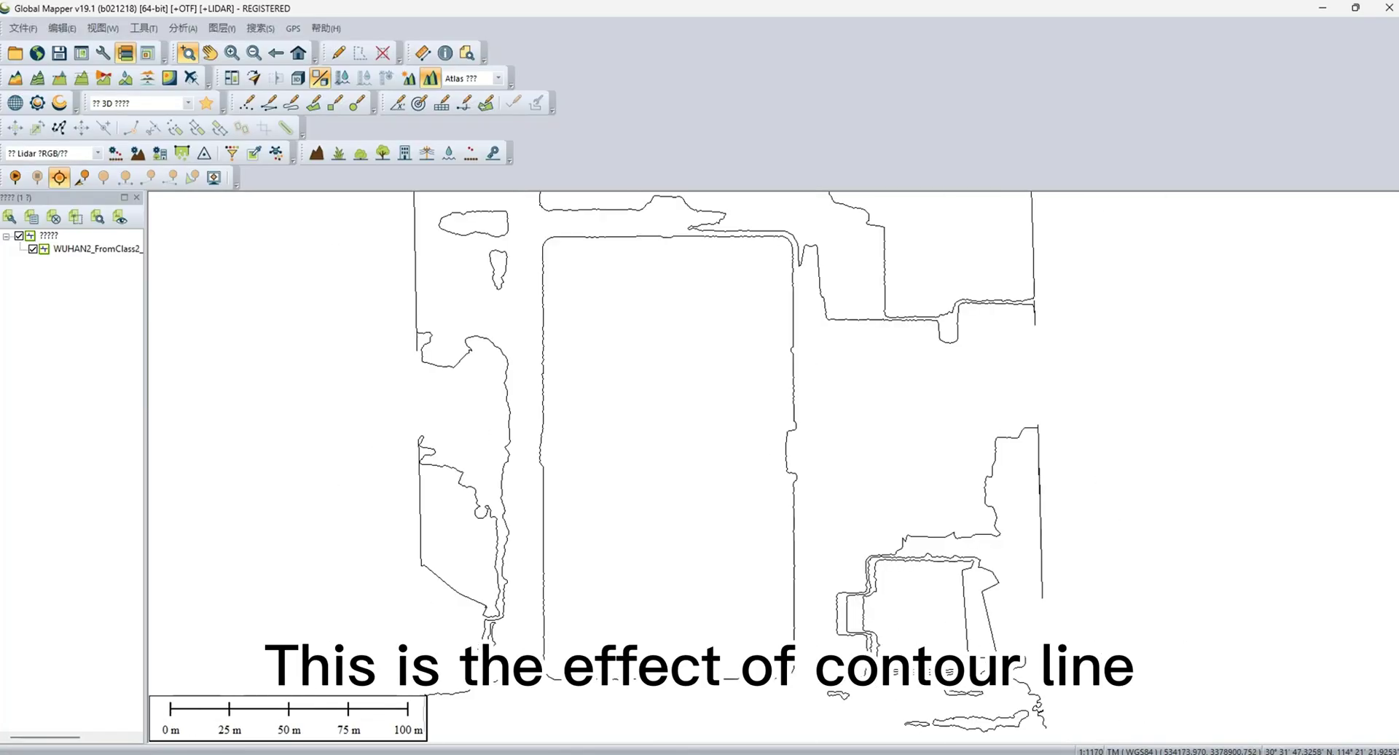
# Step: Switch to Global Mapper and examine the generated WUHAN2 contour lines
pyautogui.scroll(-1, 750, 466)
pyautogui.moveTo(751, 467); pyautogui.dragTo(716, 506, button='middle')
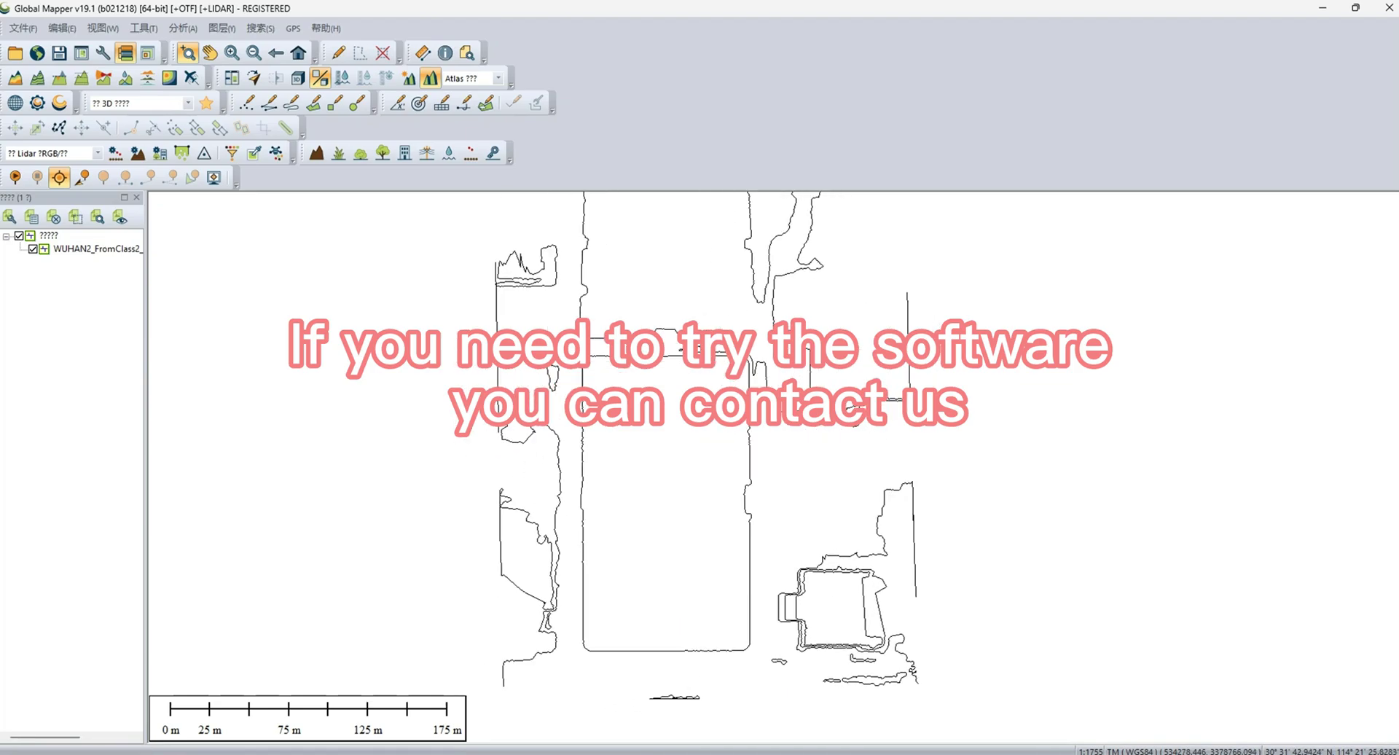